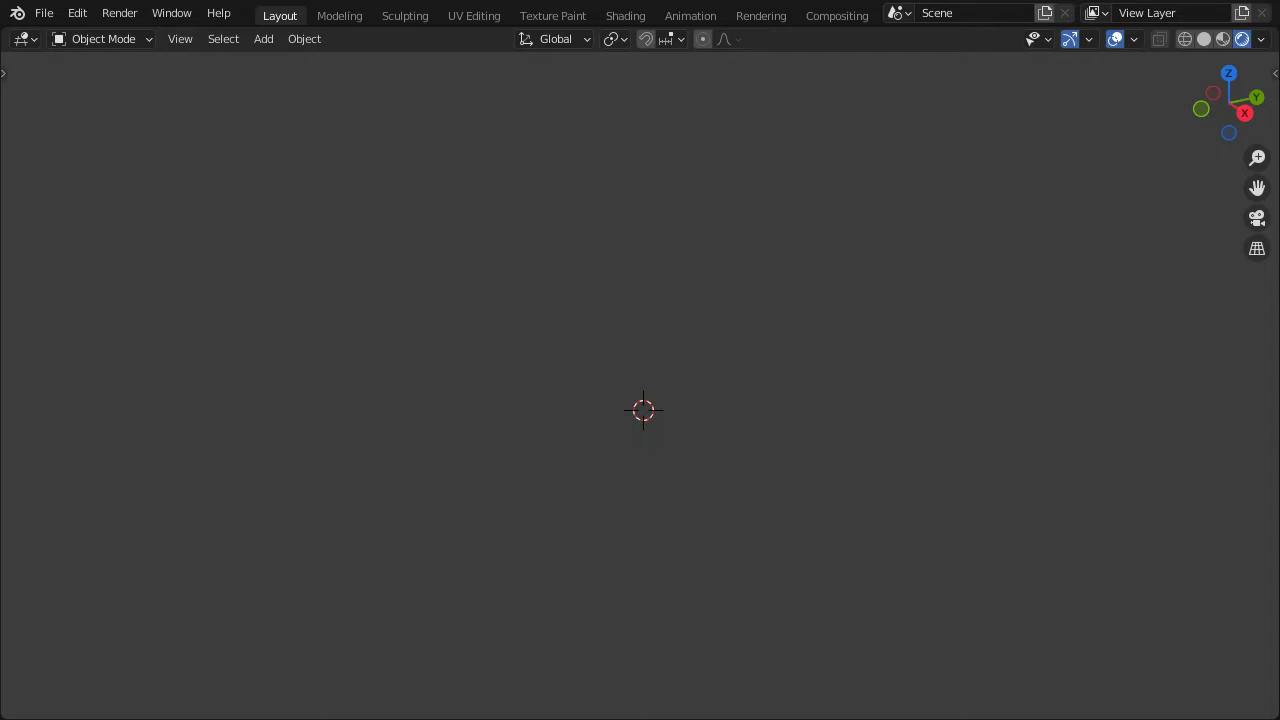
Raise the 3D cursor's X, Y and Z rotation and set the transform orientation to Cursor
key("n")
mouse_move(1160, 228)
left_mouse_down()
mouse_move(1160, 268)
mouse_move(1228, 268)
mouse_move(1157, 234)
mouse_move(1155, 245)
left_mouse_up()
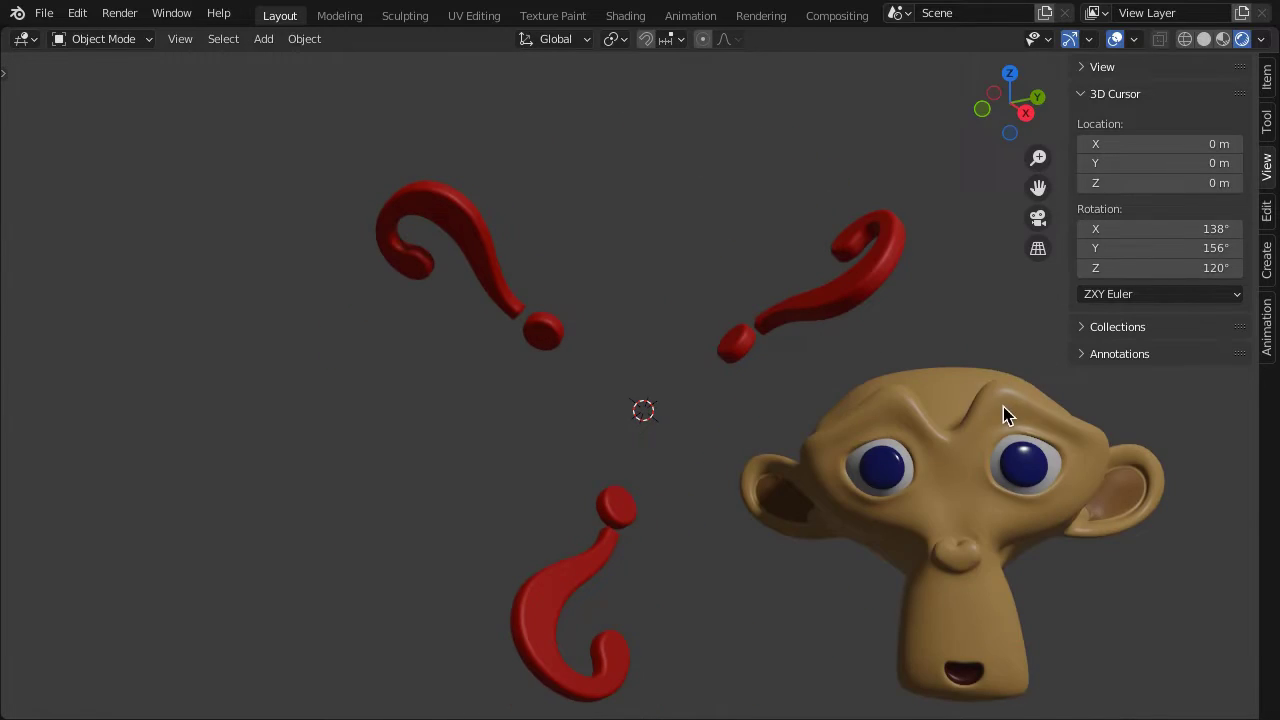
left_click(1006, 409)
left_click(547, 49)
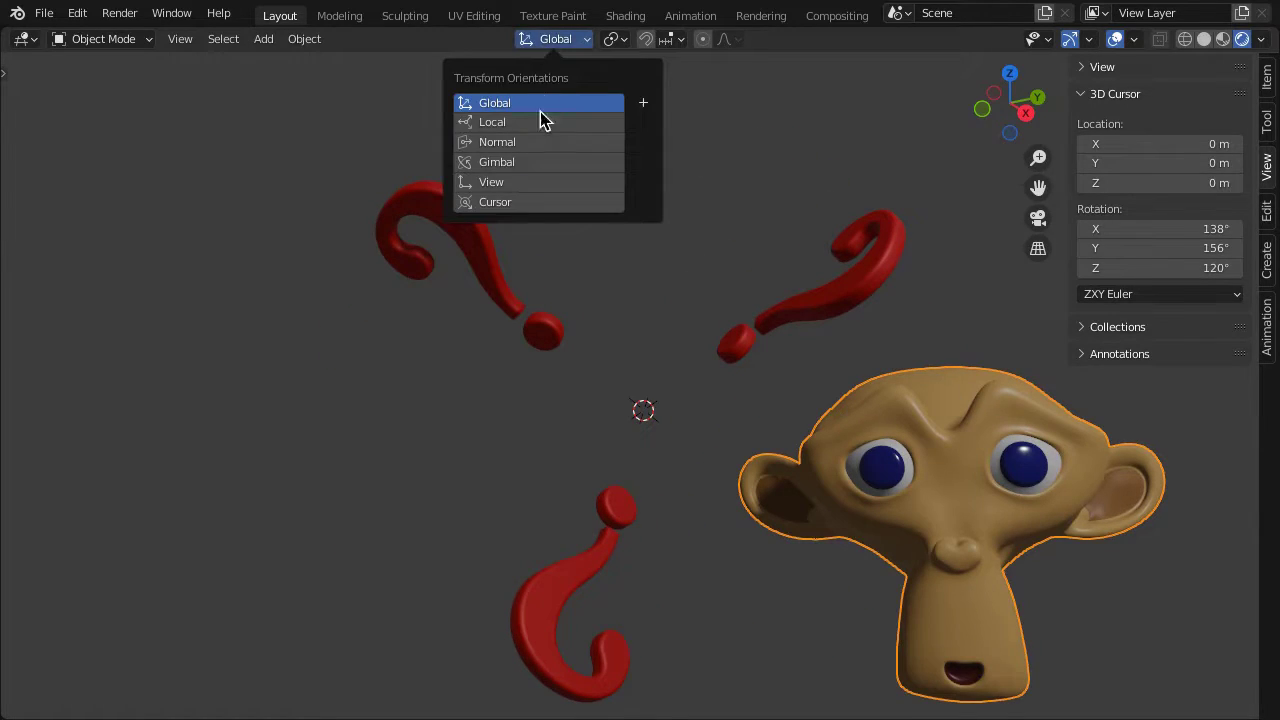
left_click(517, 202)
Align the monkey head to the cursor orientation, rotate it about Z, then lower the cursor's rotation
left_click(305, 44)
mouse_move(338, 62)
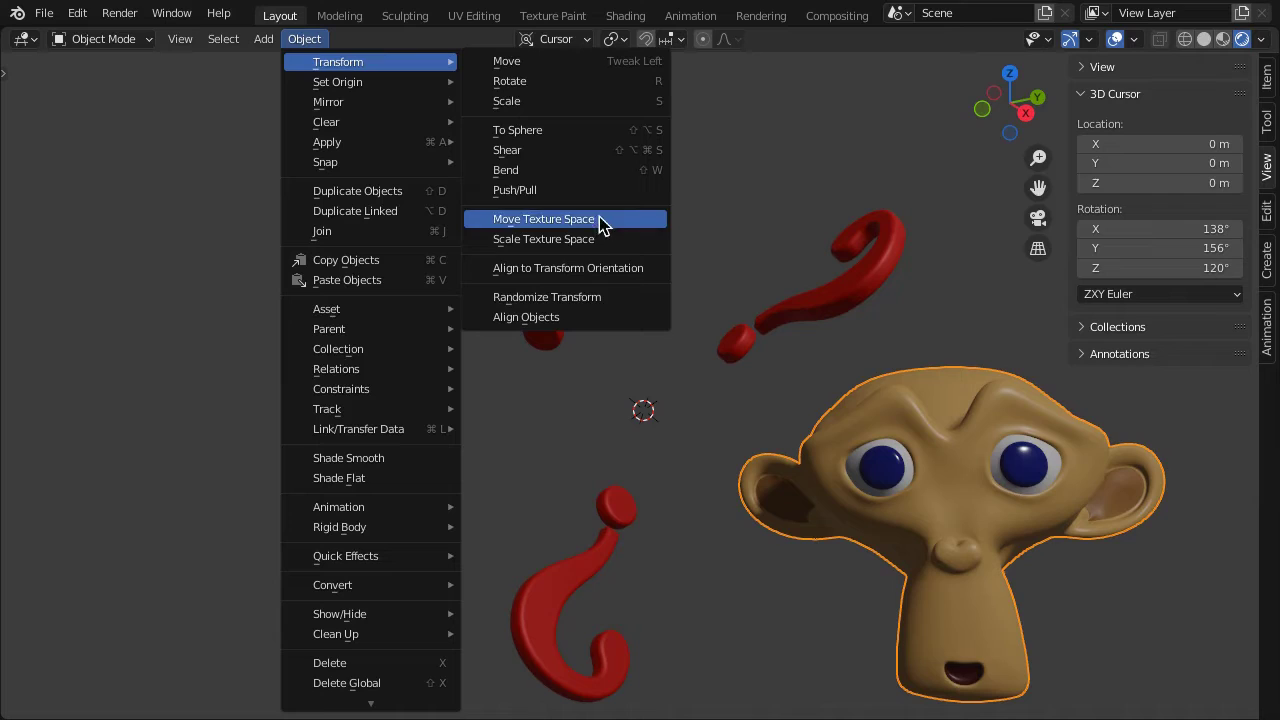
left_click(640, 272)
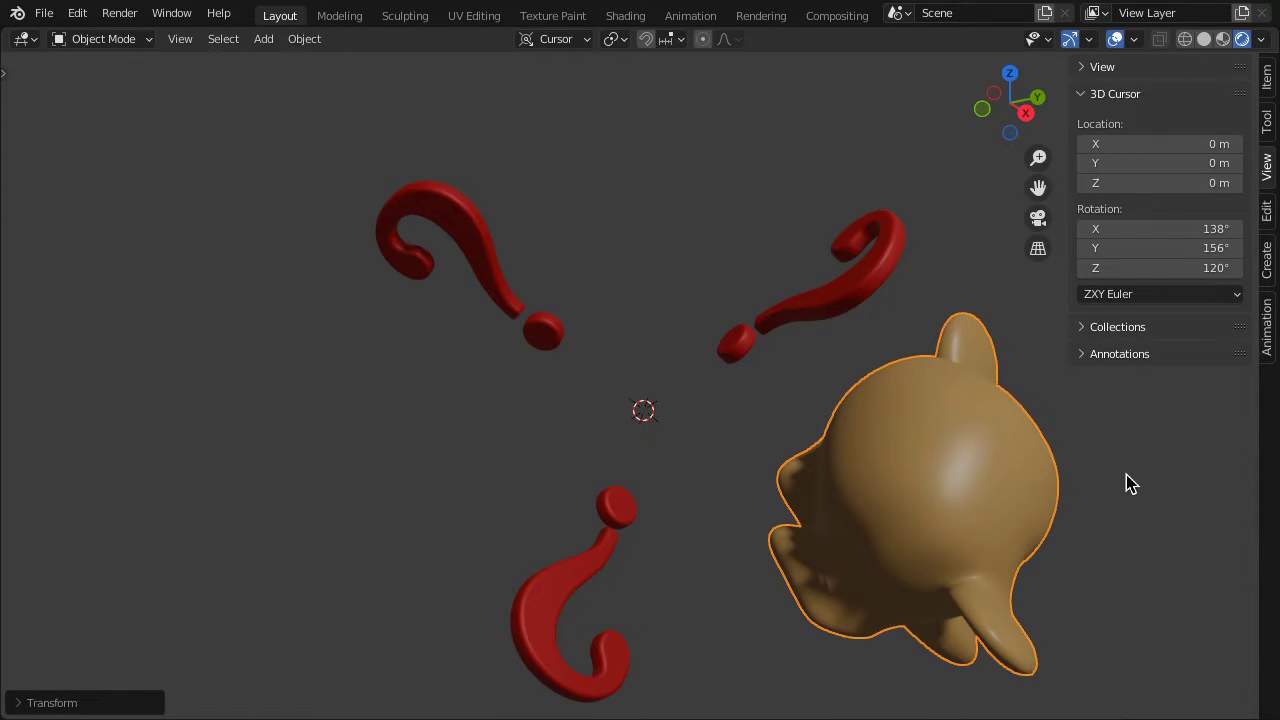
key("r")
key("z")
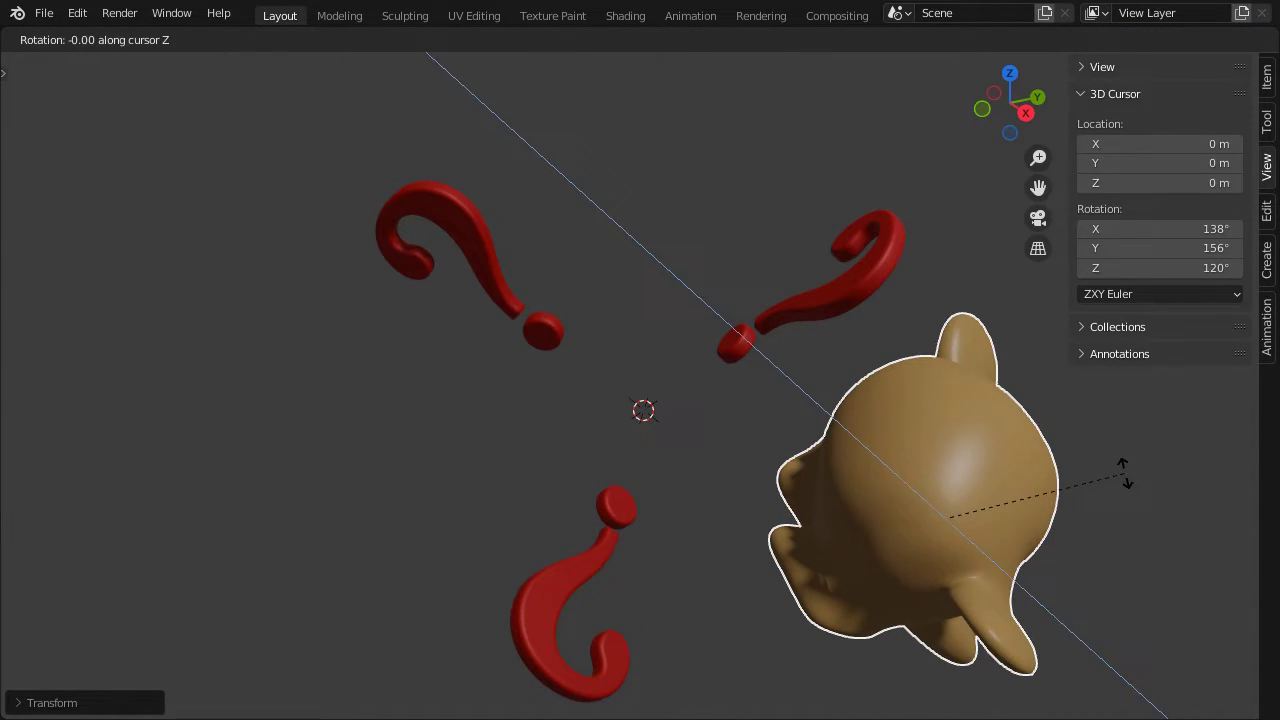
left_click(740, 410)
left_click_drag(1197, 234, 1109, 250)
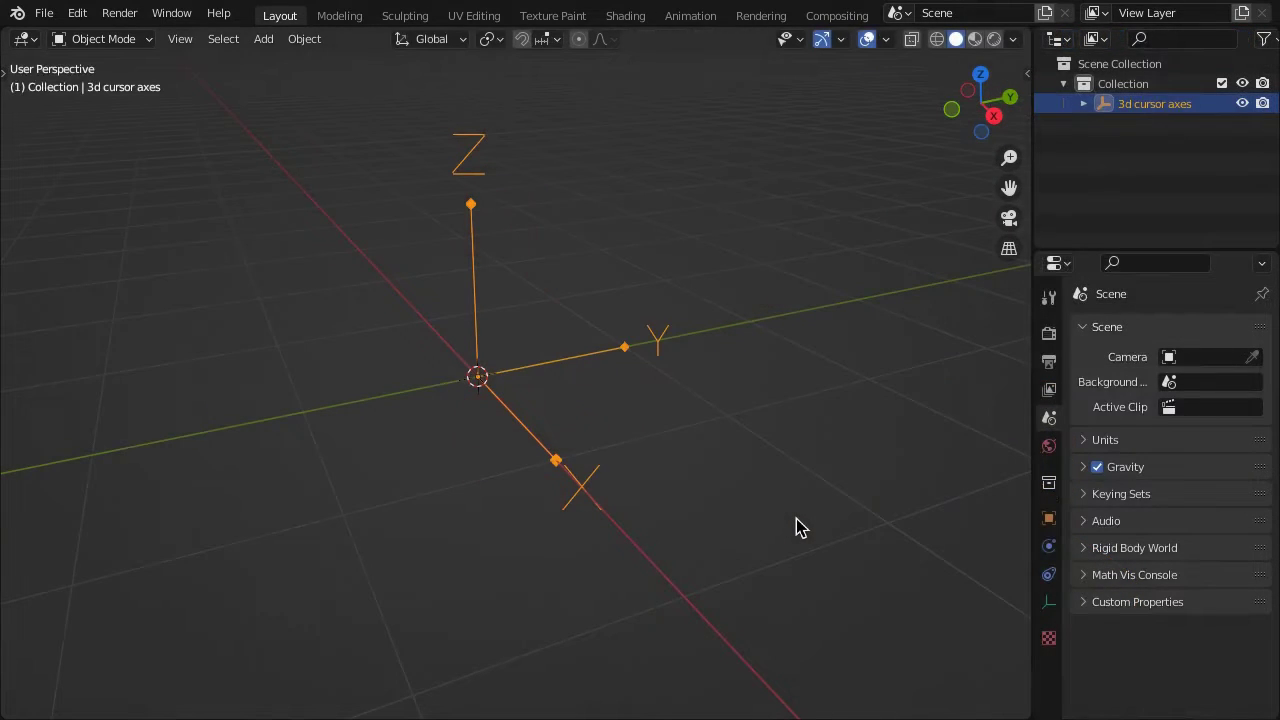
Rotate the 3D cursor to X 18.4°, Y 16.2°, Z 51.1°, then hide and reshow the empty
key("n")
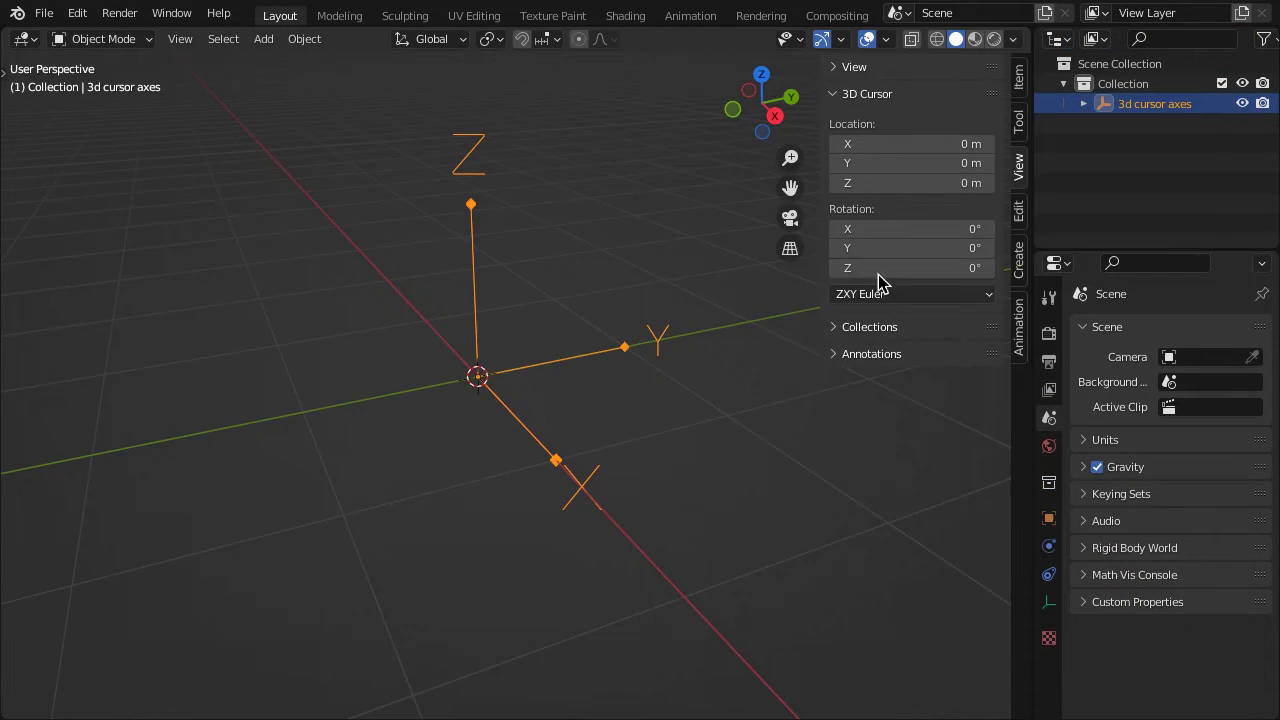
left_click_drag(900, 228, 919, 248)
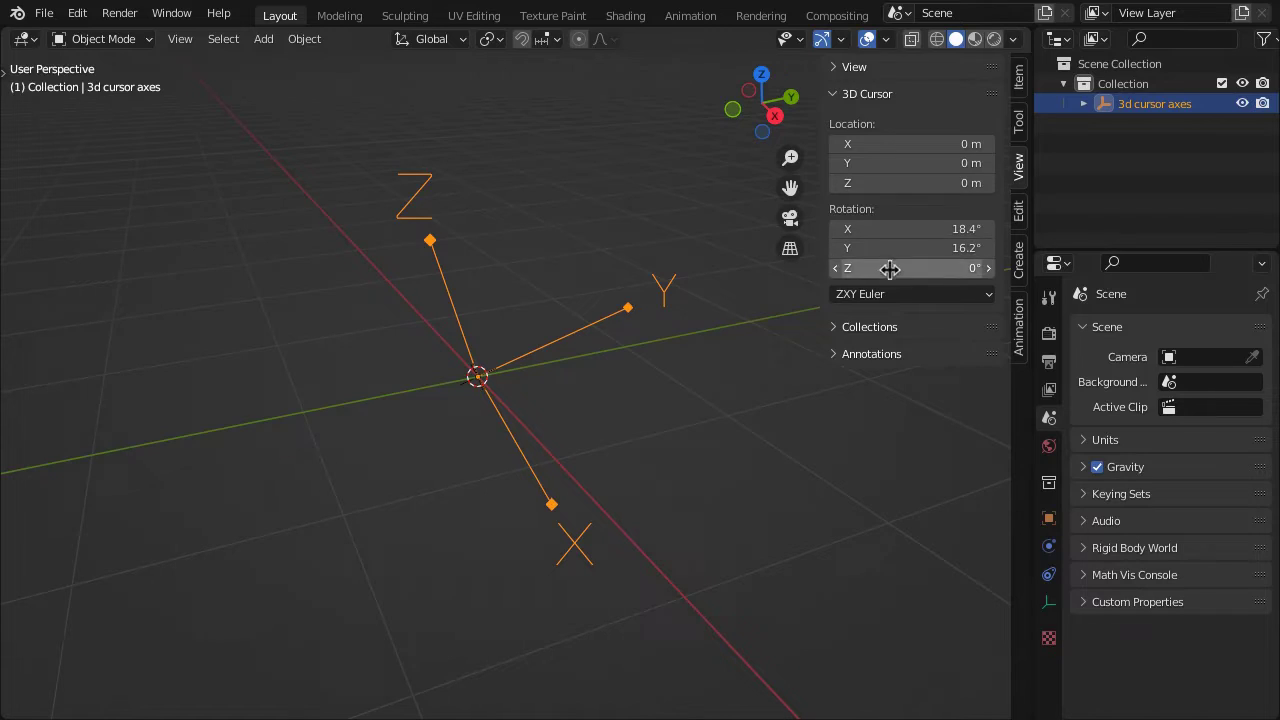
left_click_drag(922, 271, 966, 271)
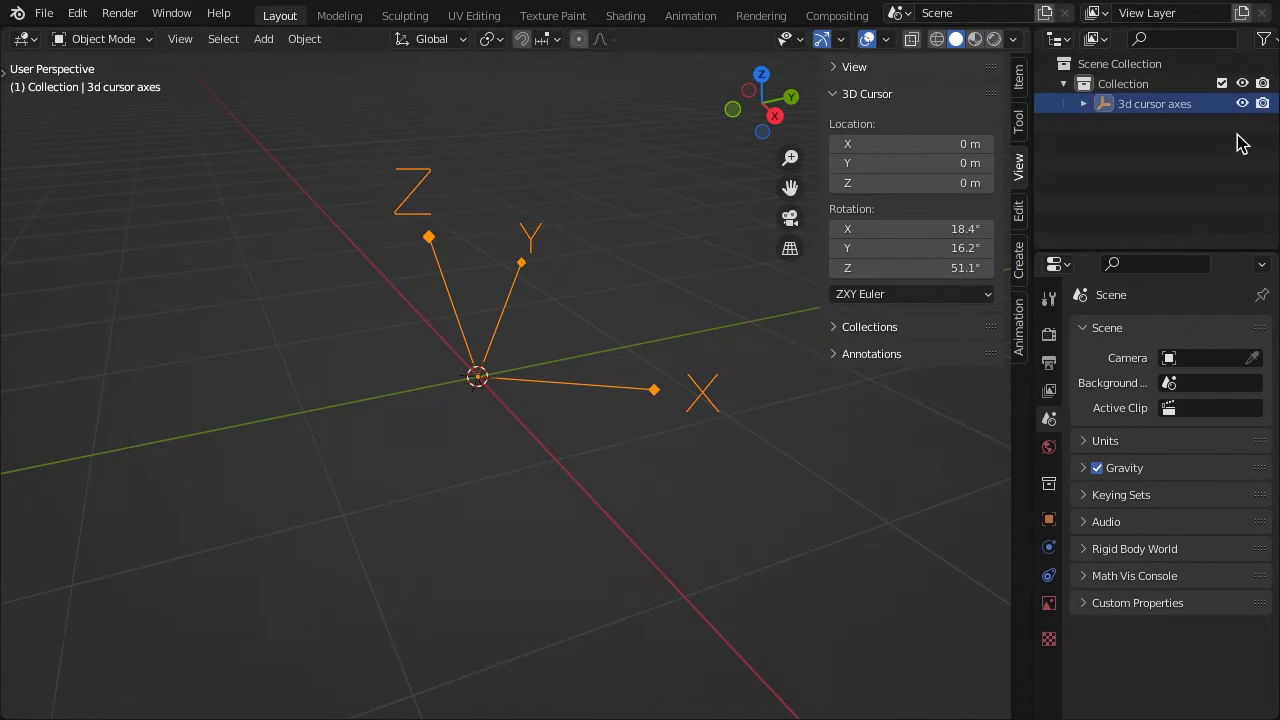
left_click(1242, 104)
left_click(1242, 104)
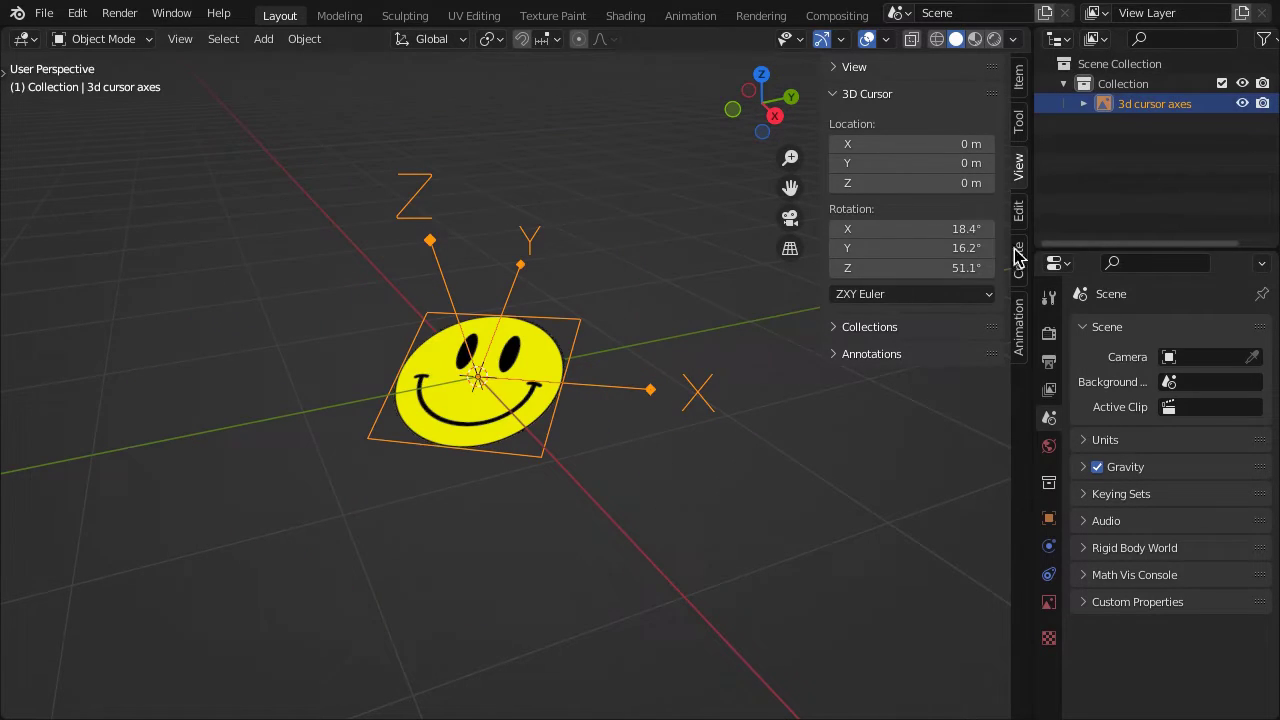
Turn the cursor's Y rotation to 50.9°, swing its X rotation, and commit the rotation driver path
left_click_drag(894, 248, 960, 248)
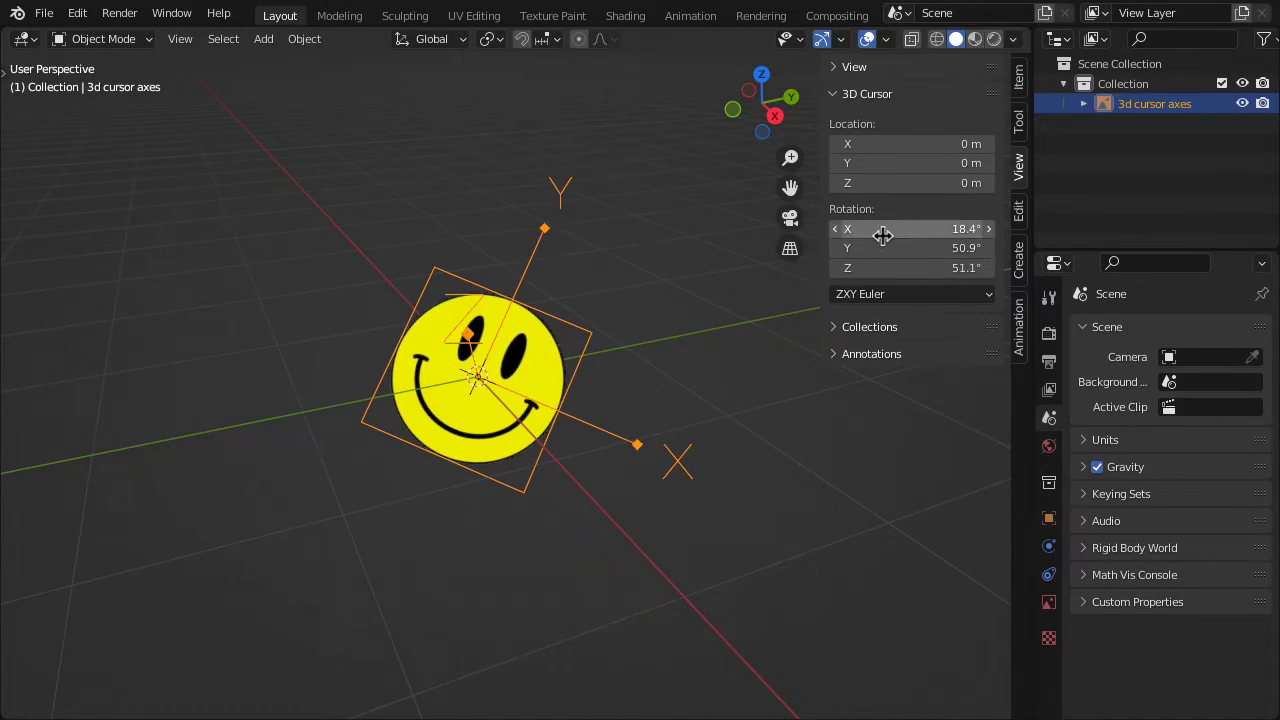
left_click_drag(886, 229, 1060, 229)
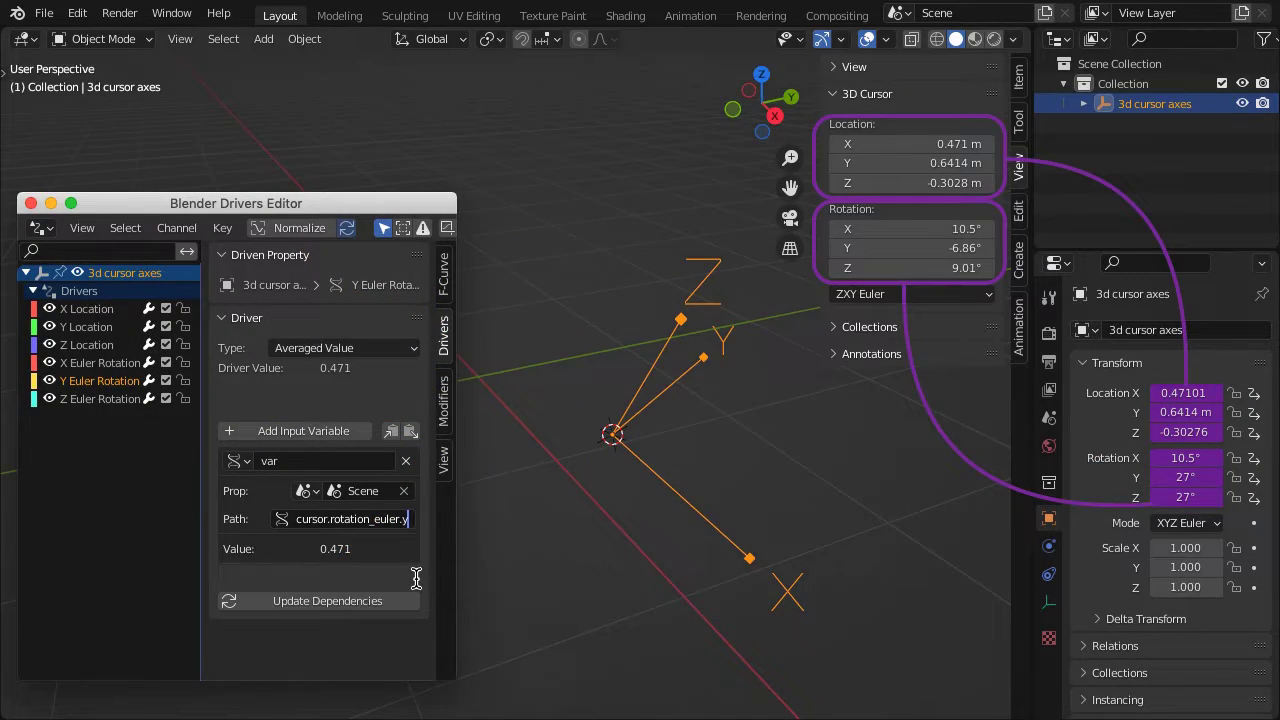
key("Return")
Set the Z Euler Rotation driver path to cursor.rotation_euler.z and show the repository's download options
left_click(116, 400)
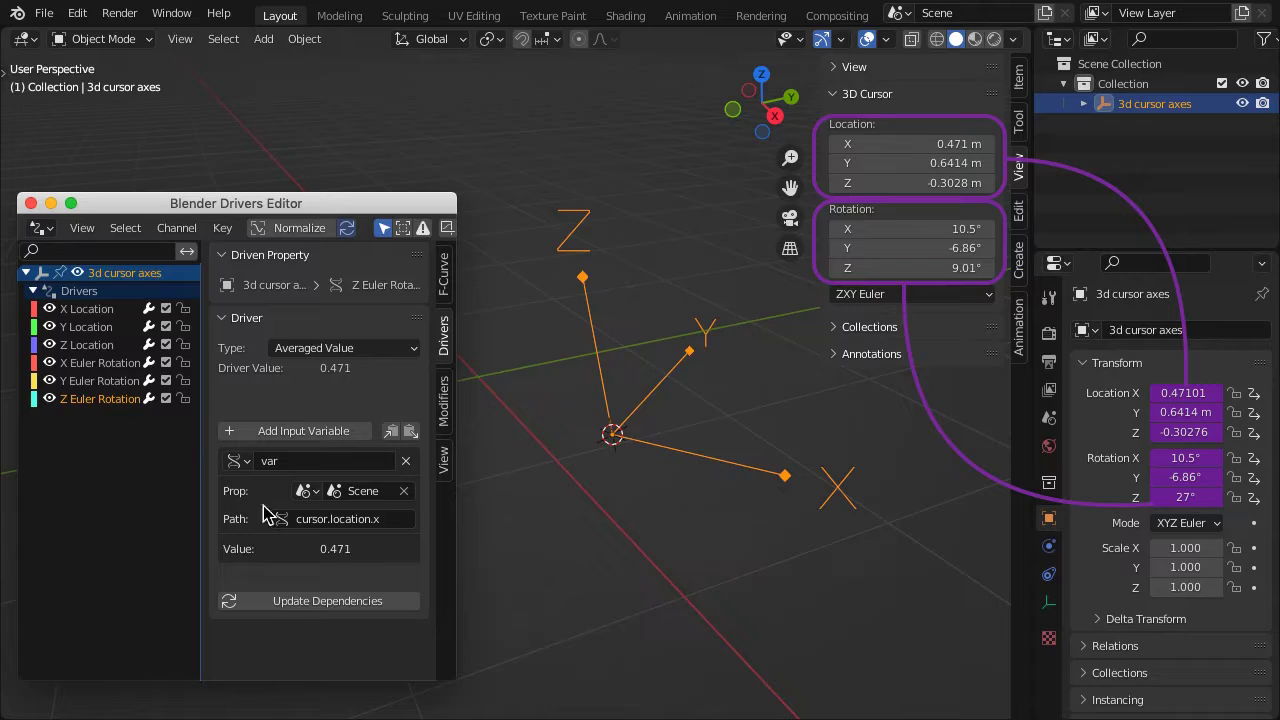
left_click(395, 519)
type("cursor.rotation_euler")
type(".z")
key("Return")
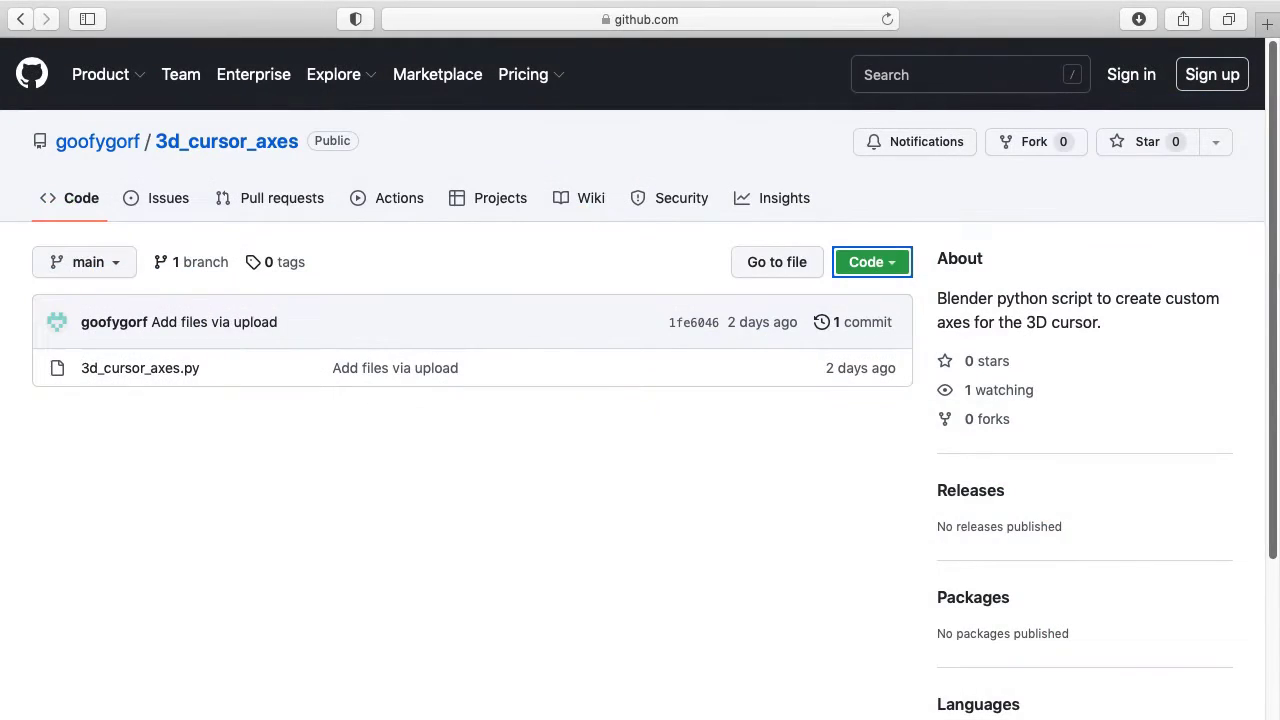
left_click(882, 266)
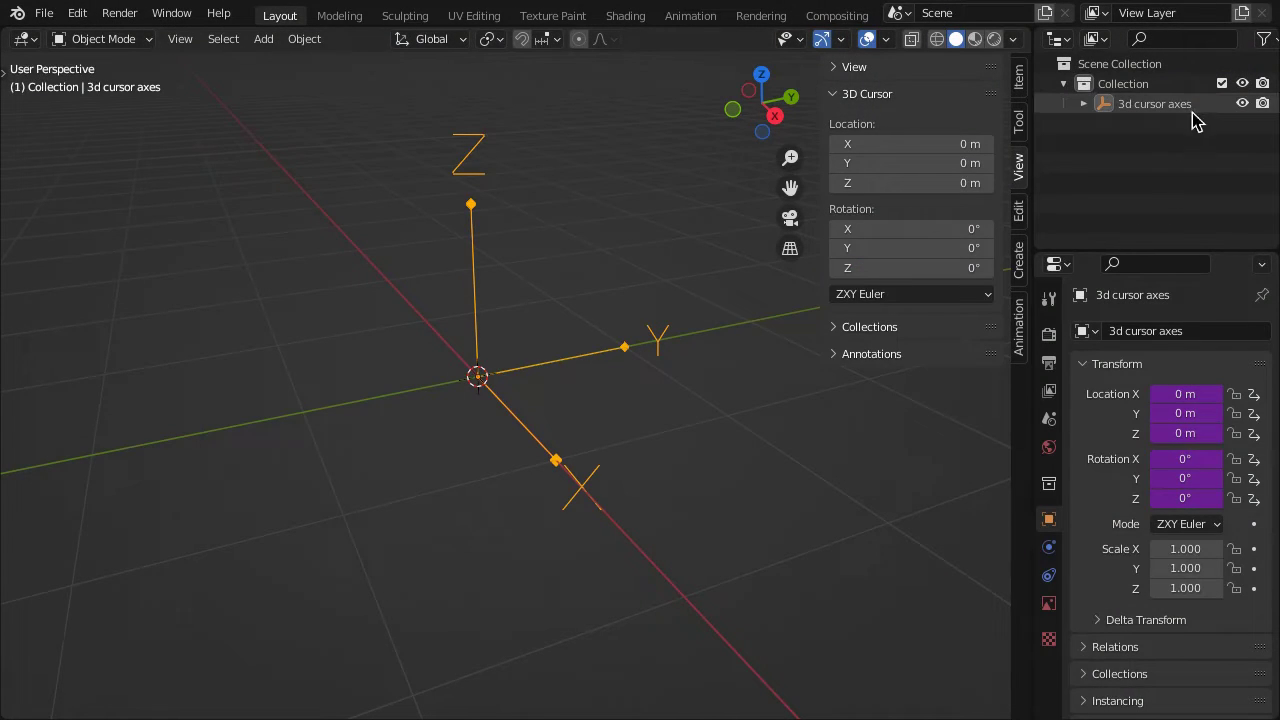
Make the 3d cursor axes empty display as a cube, shrunk to about 0.09 m
left_click(1198, 114)
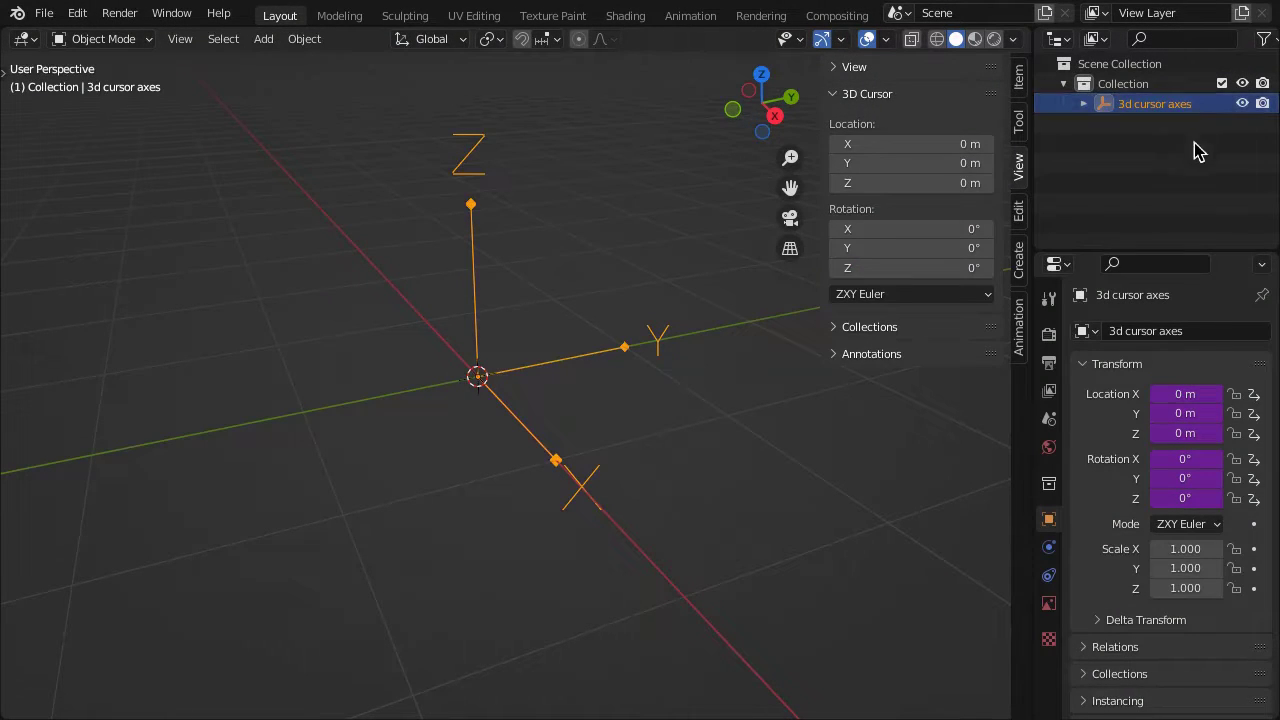
left_click(1052, 604)
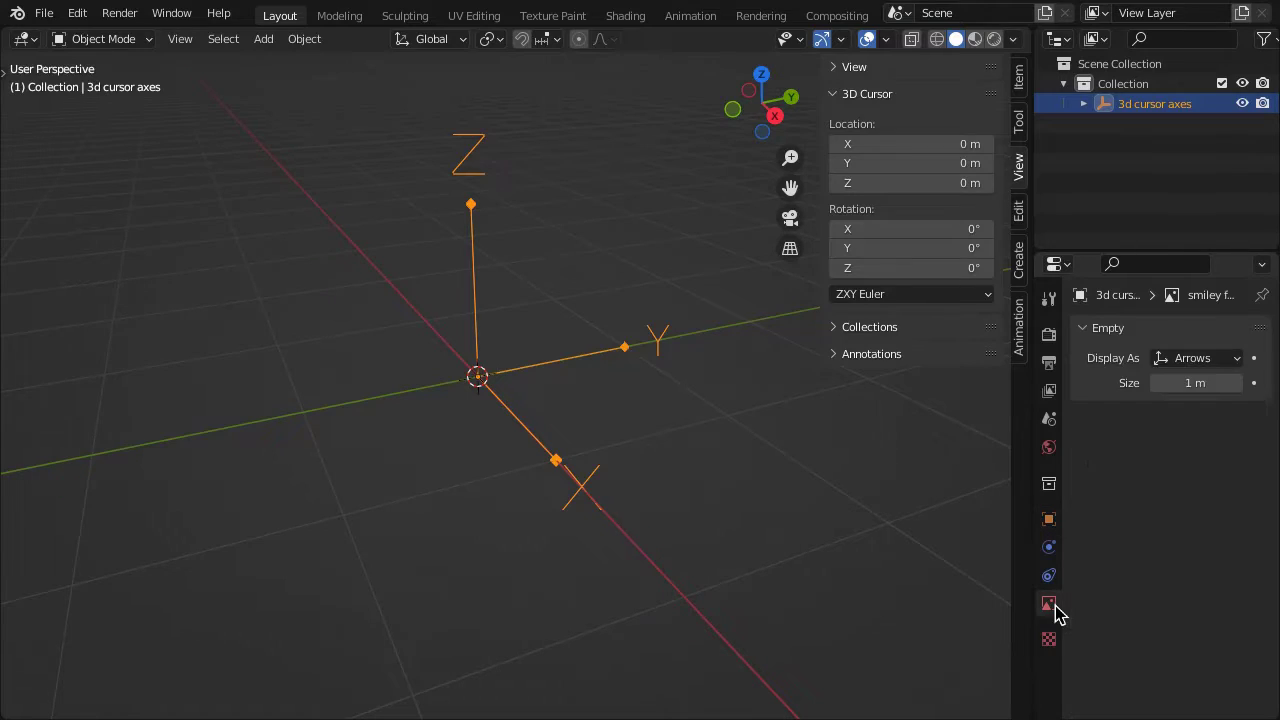
left_click(1213, 362)
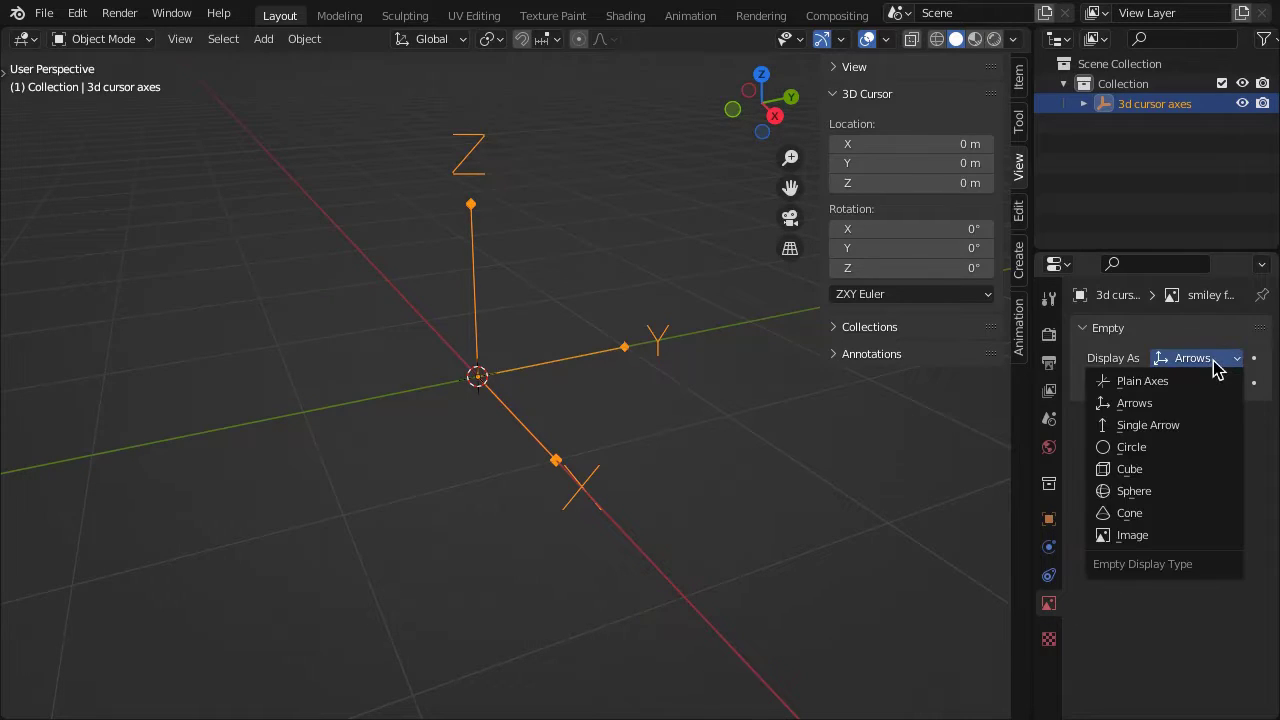
left_click(1212, 470)
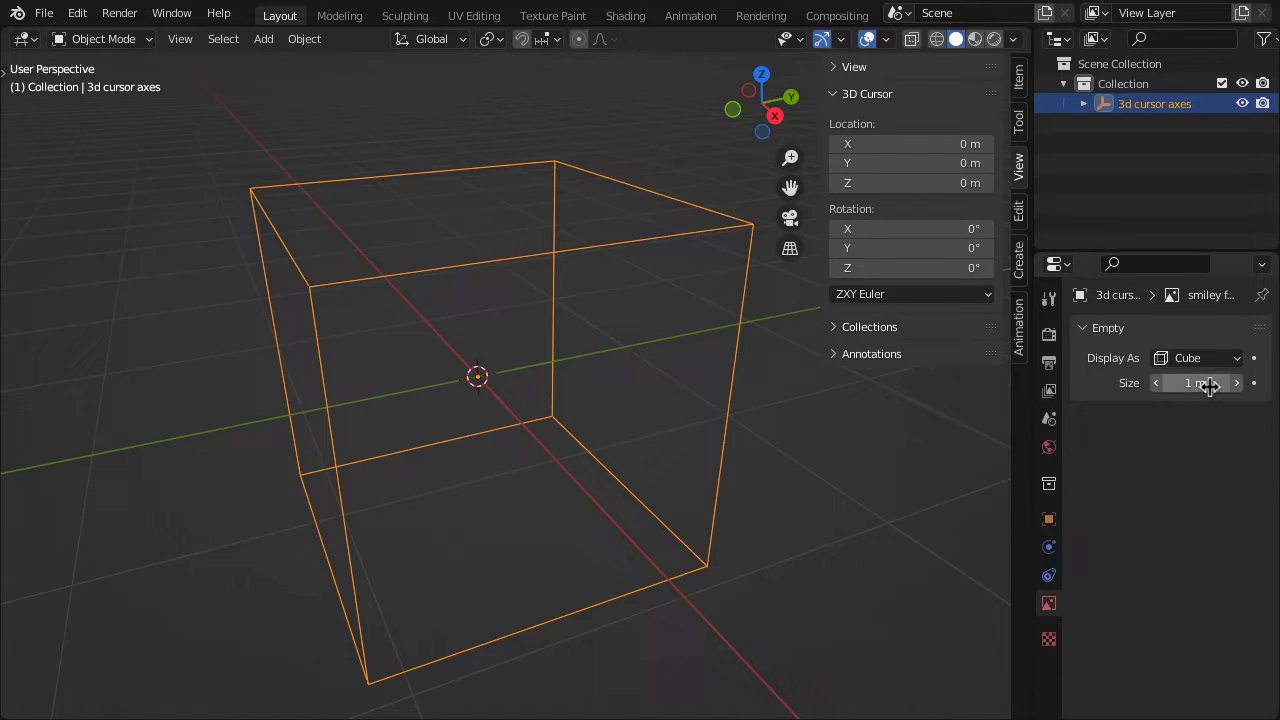
left_click_drag(1221, 388, 1155, 388)
Adjust the empty's display size to 0.08 from the viewport context menu
right_click(634, 203)
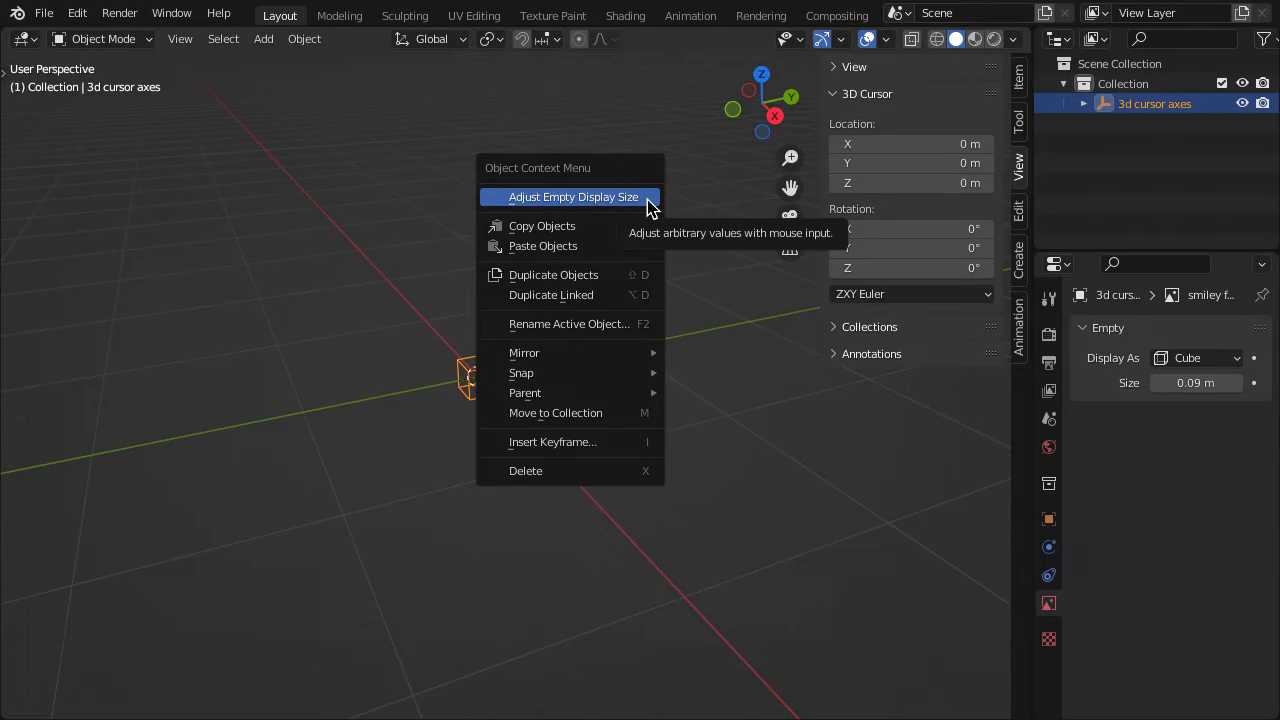
left_click(645, 199)
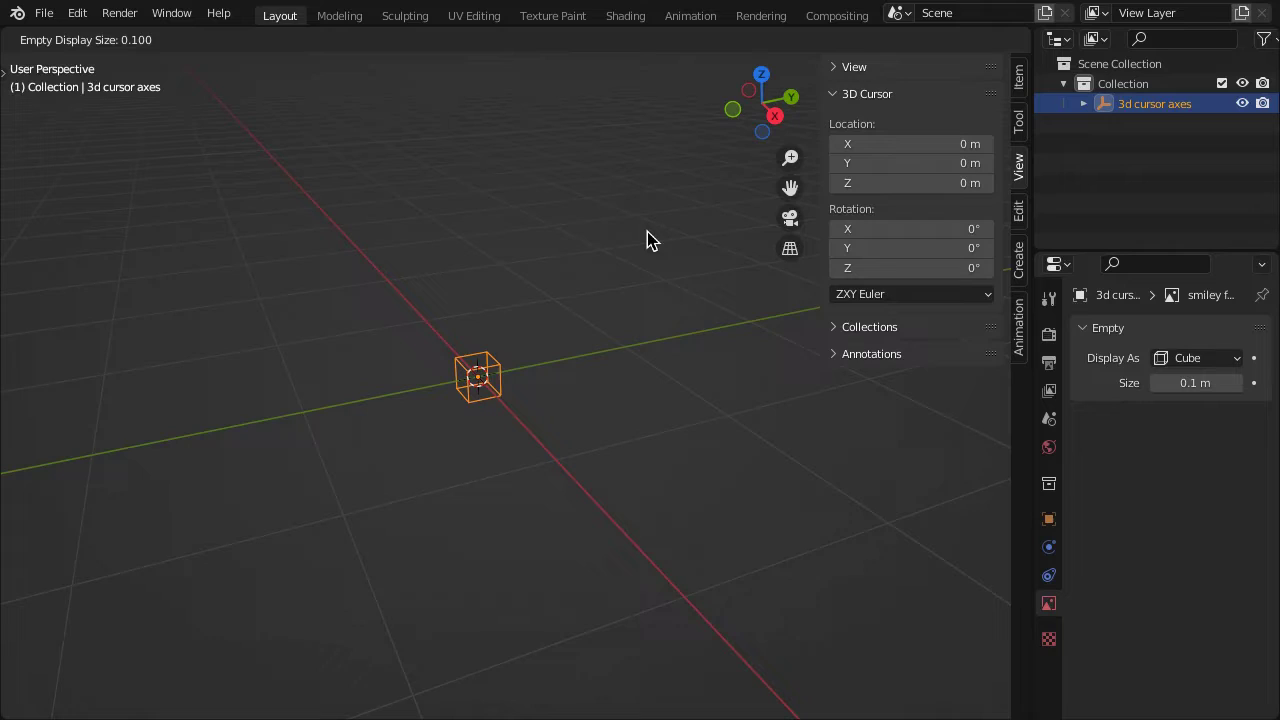
left_click(645, 231)
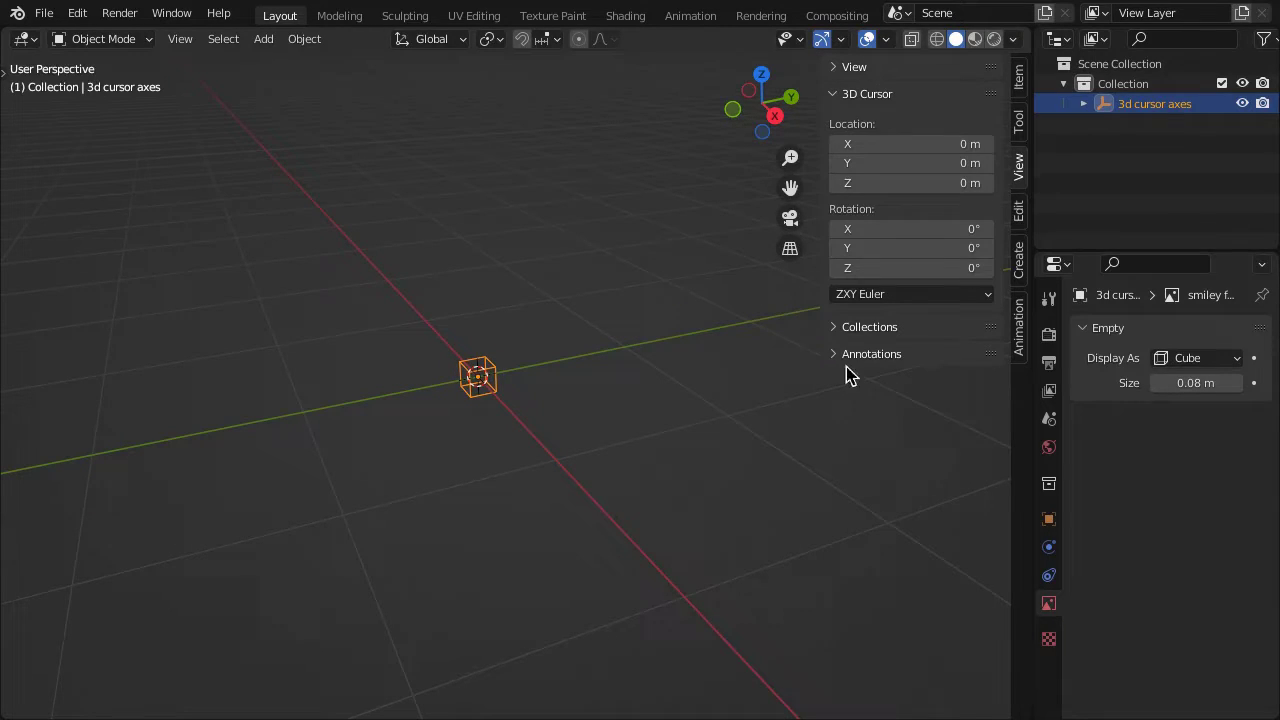
Turn on Name and Axes in the empty's Viewport Display settings
left_click(1048, 519)
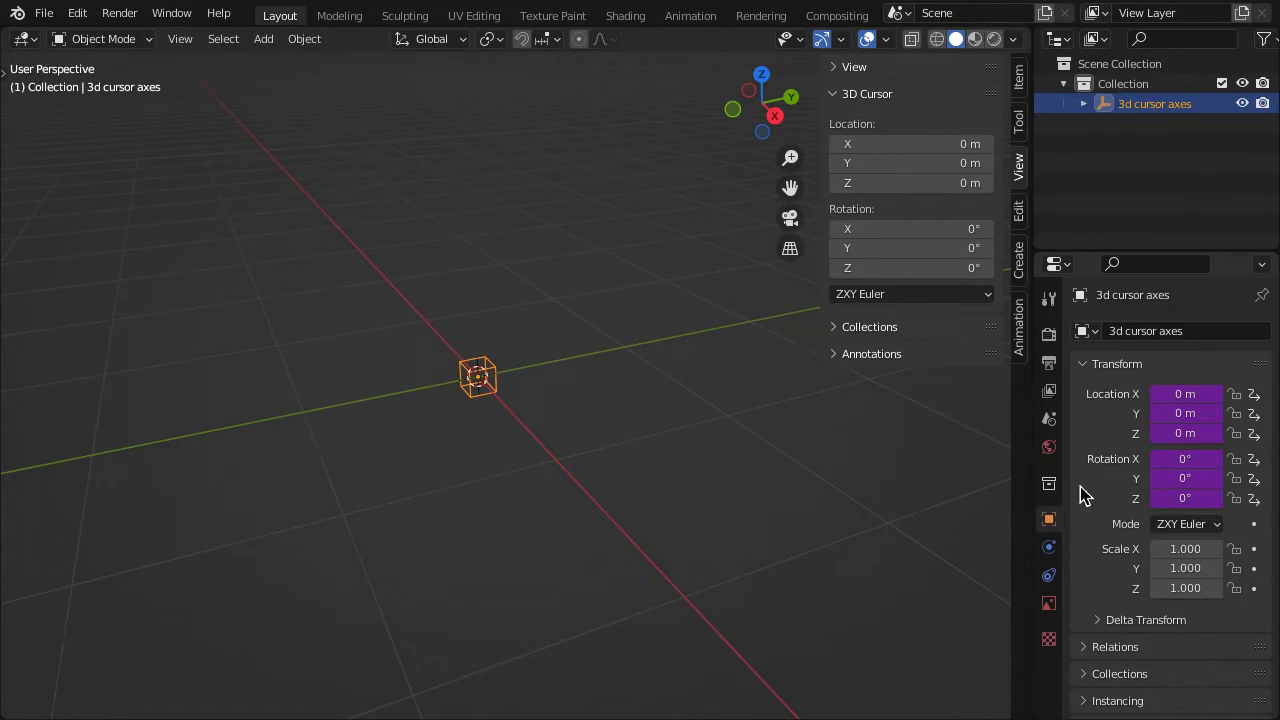
left_click(1113, 366)
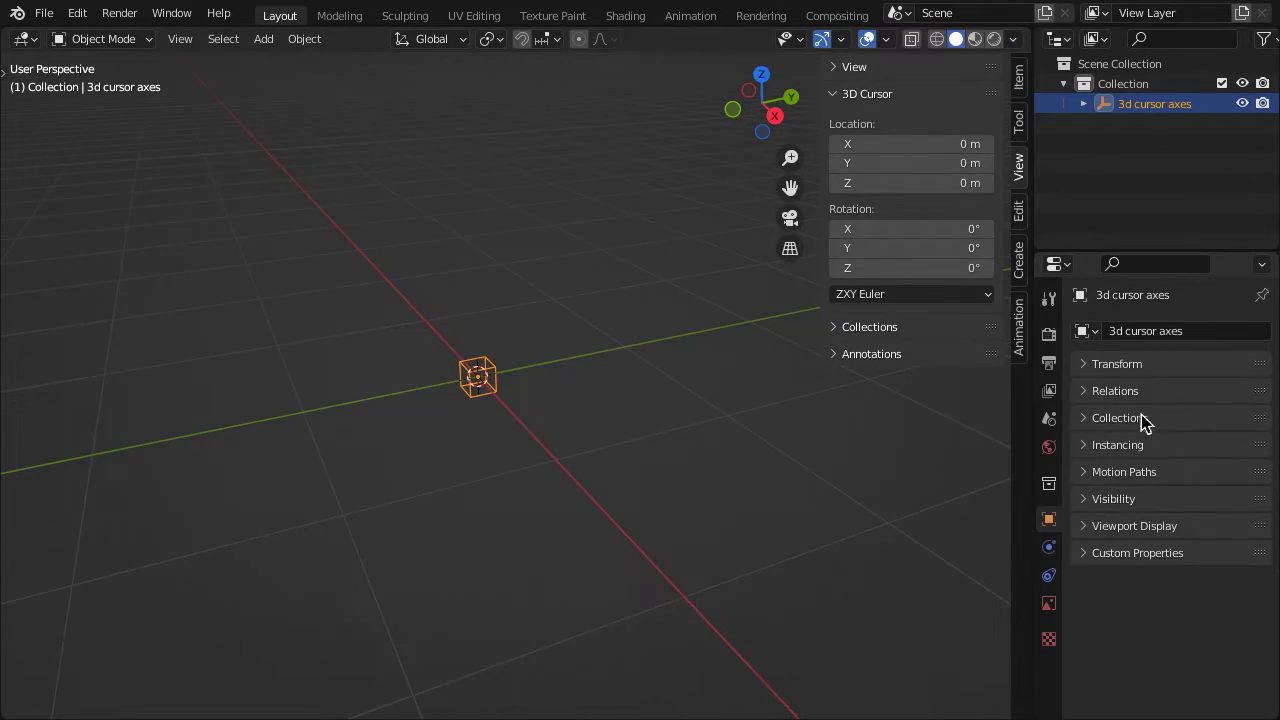
left_click(1199, 526)
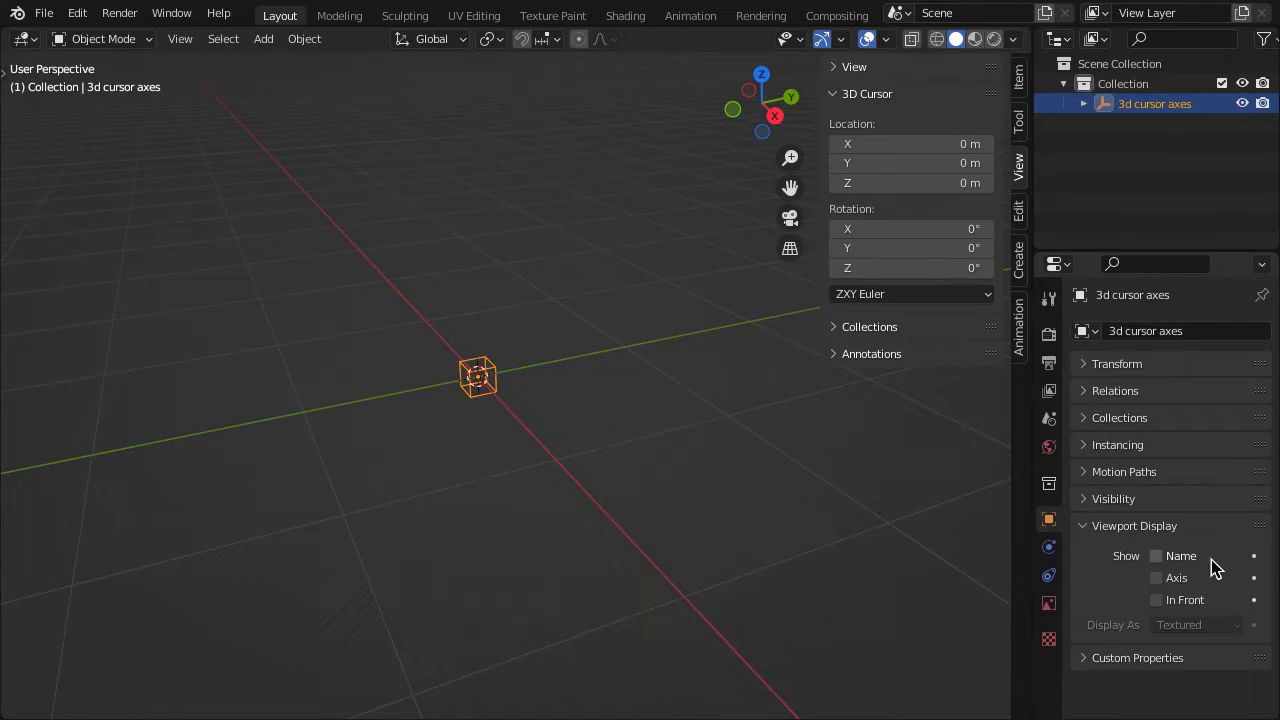
left_click(1211, 567)
left_click(1220, 587)
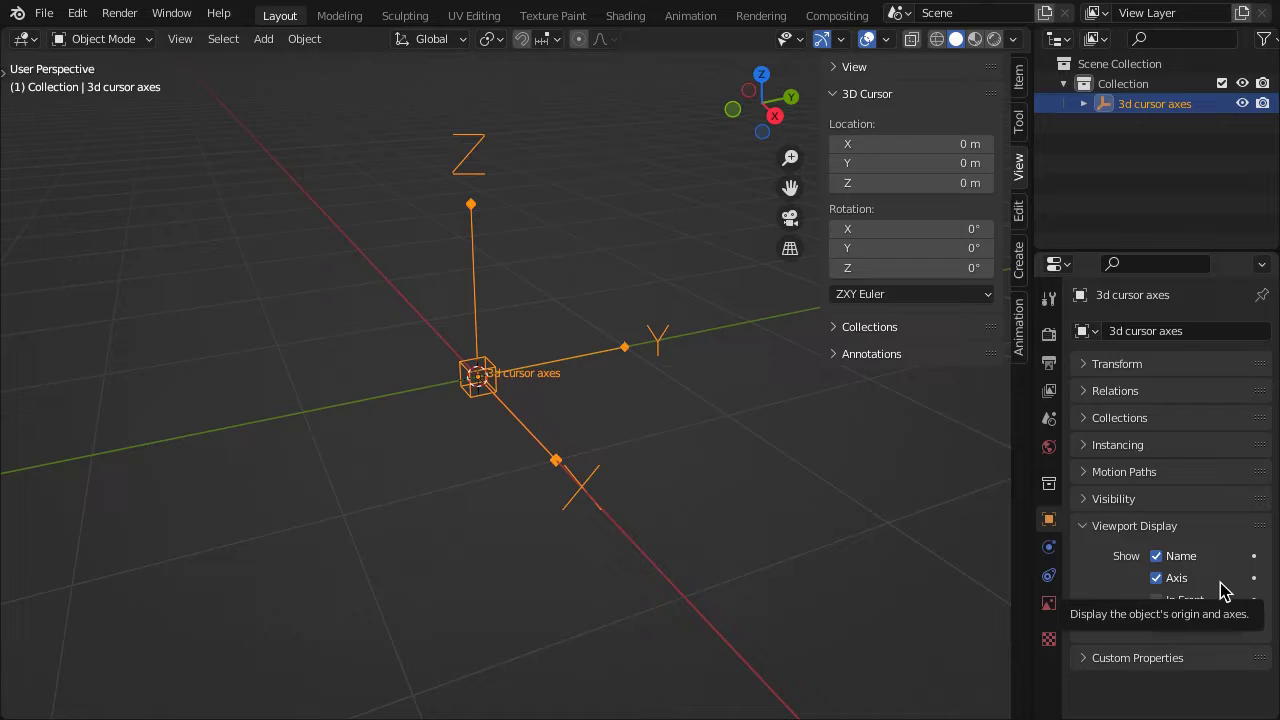
Set the empty's Display As to Single Arrow with a size of 1.1 m
left_click(1052, 606)
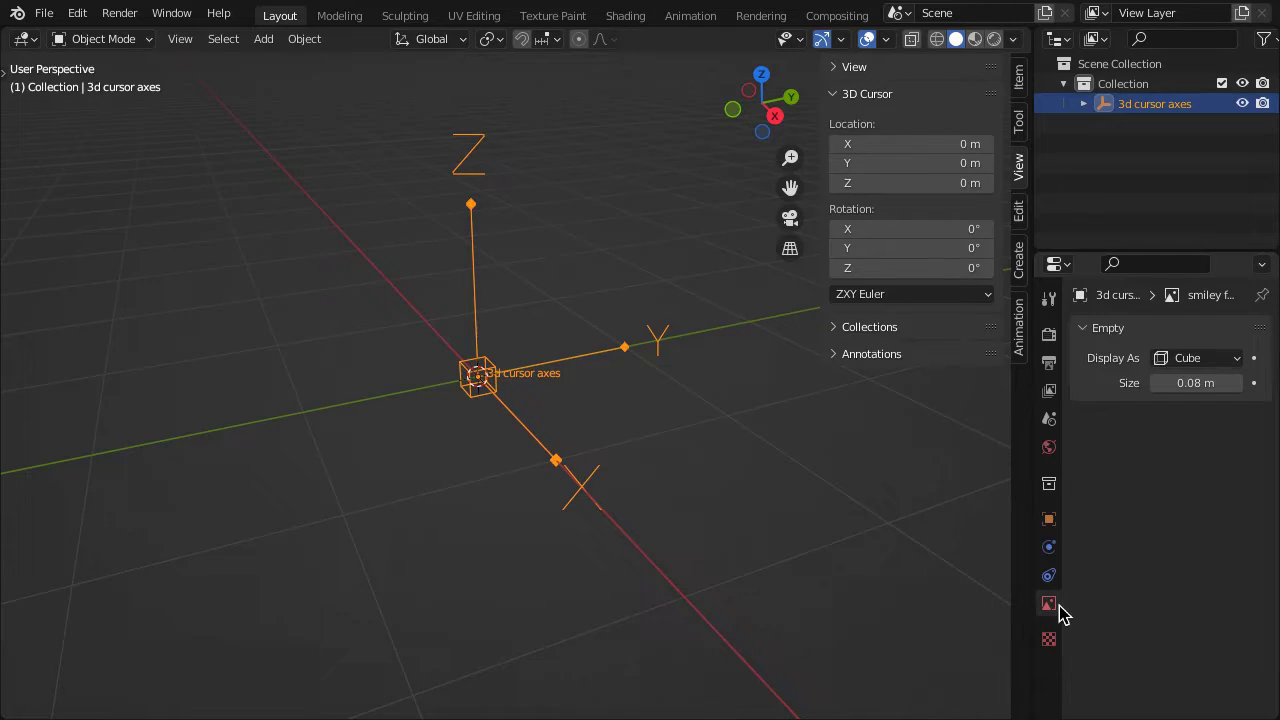
left_click(1228, 366)
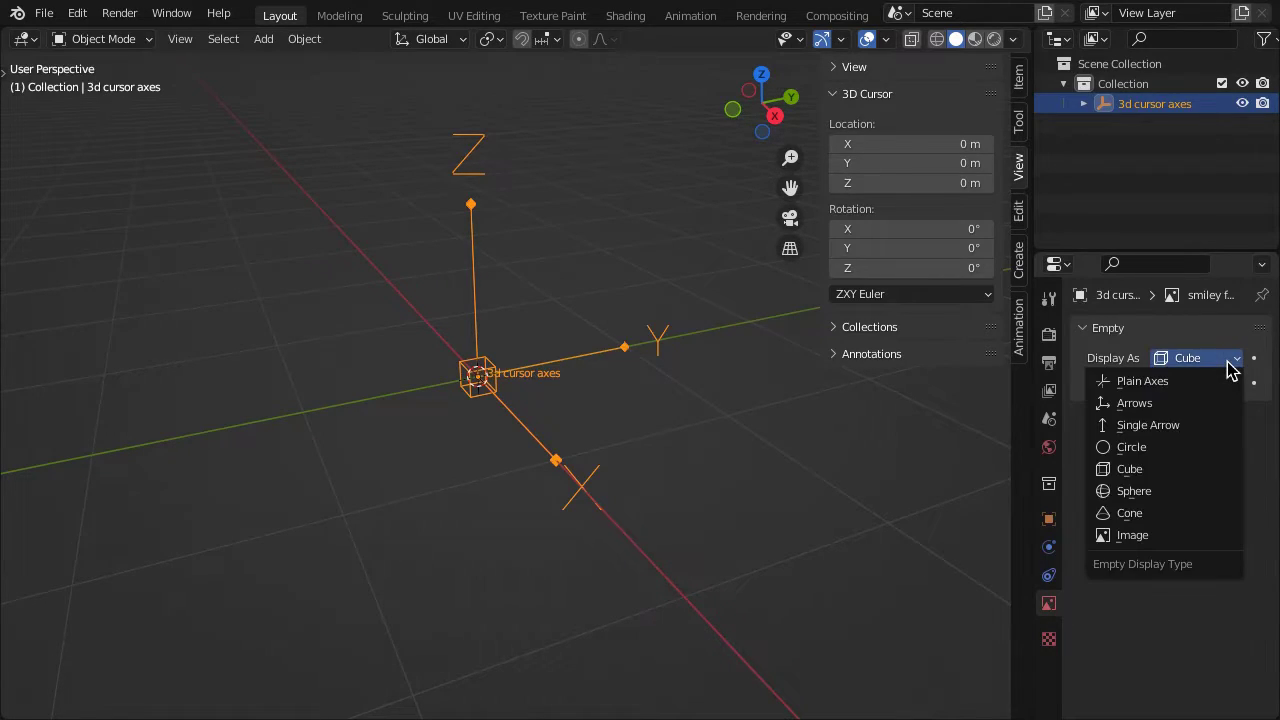
left_click(1214, 426)
left_click_drag(1200, 389, 1265, 389)
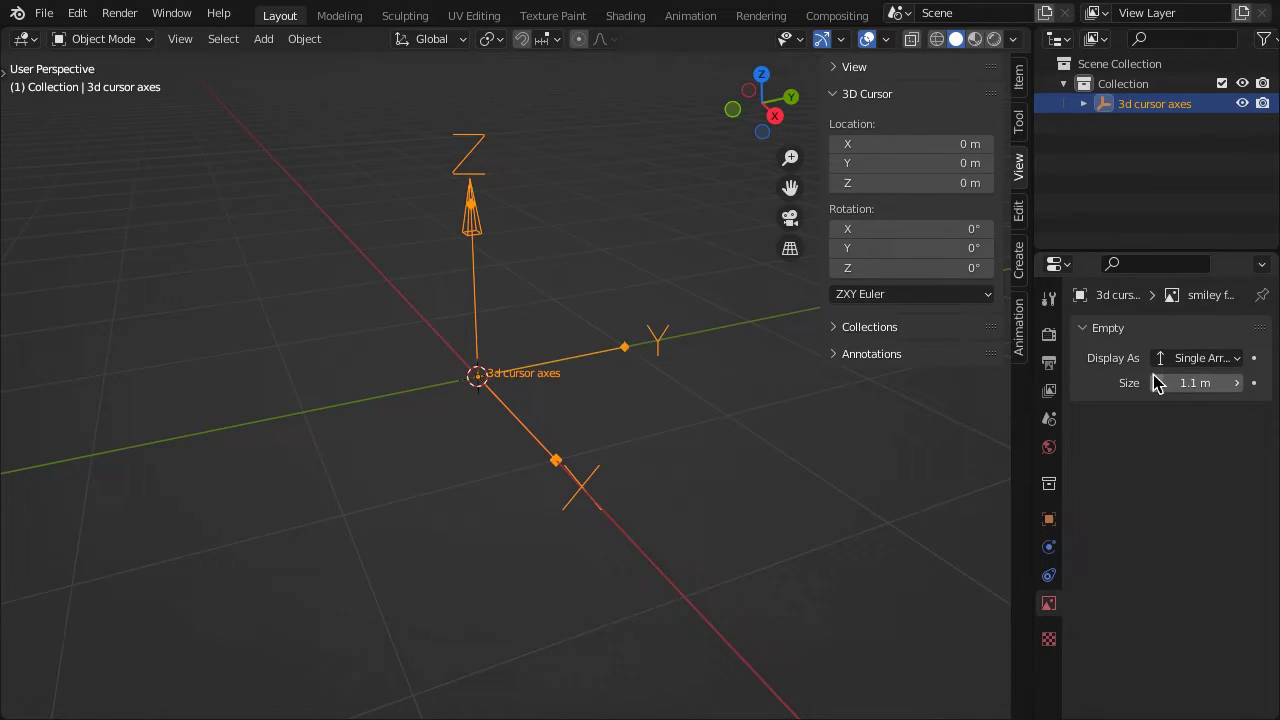
Switch the area to Preferences and set the Empty theme colour to green
left_click(1056, 265)
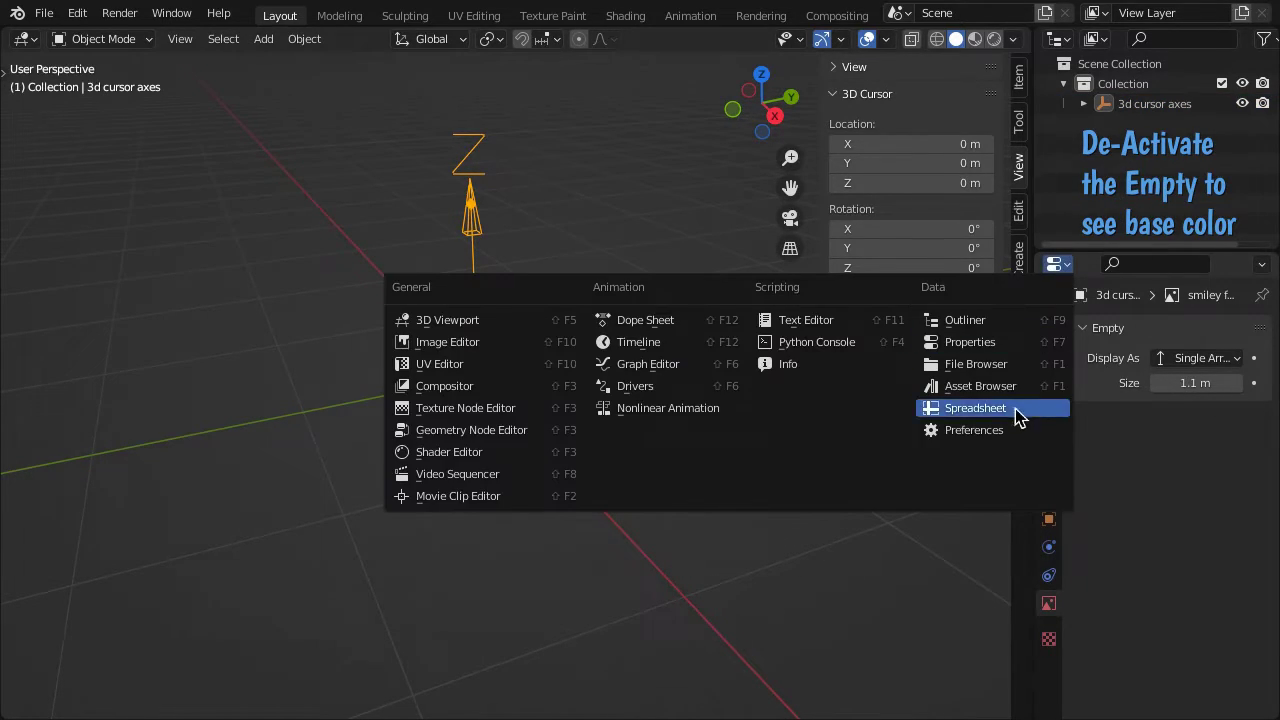
left_click(1032, 432)
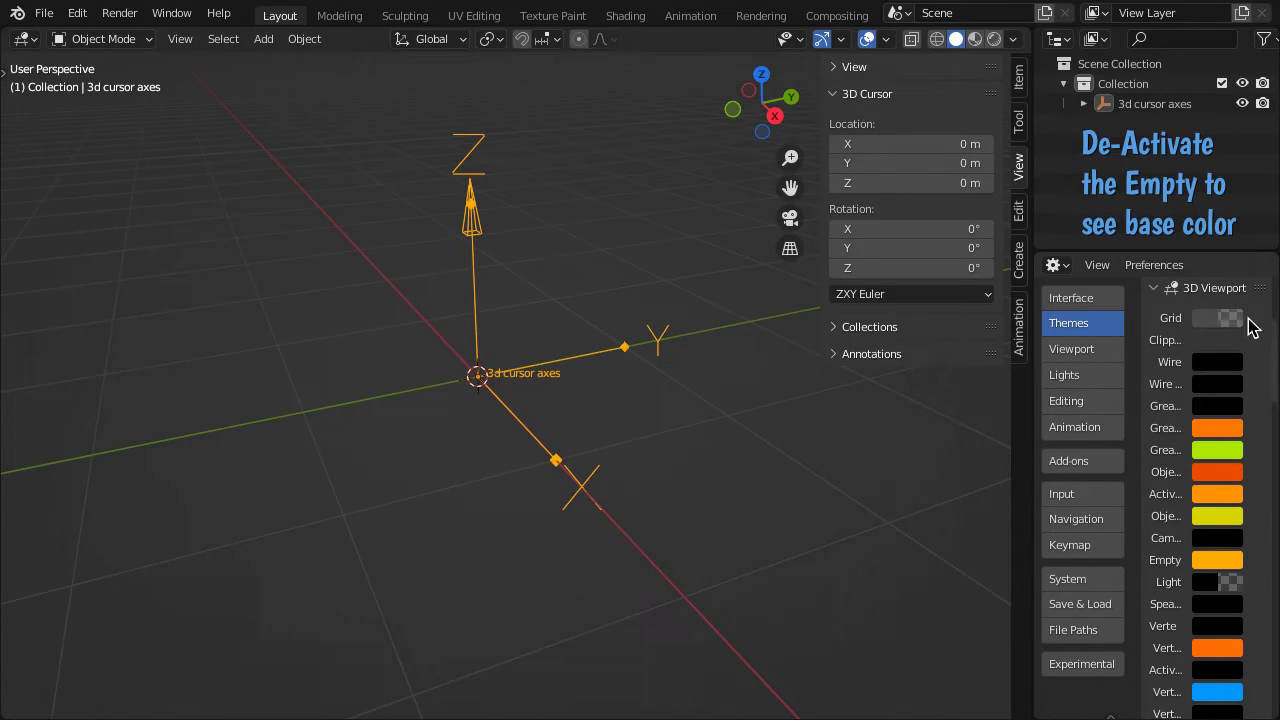
left_click(1218, 560)
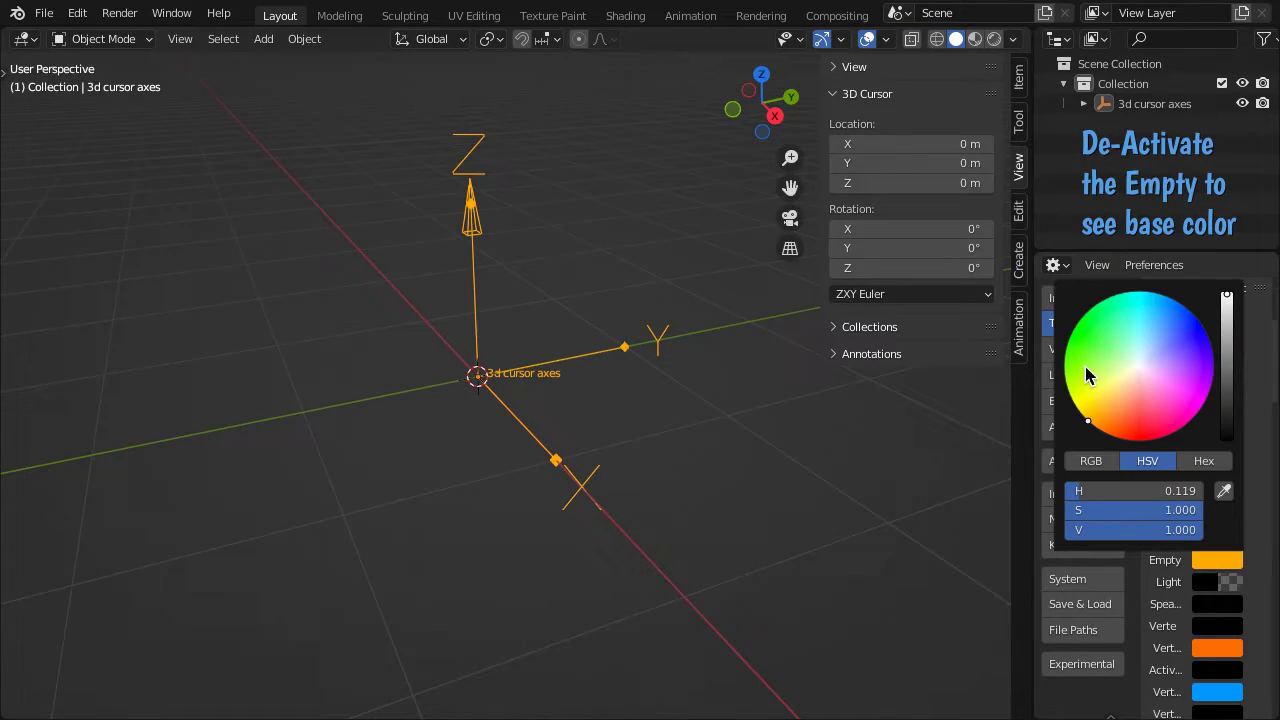
left_click(1068, 339)
Set the View Overlay theme colour to white and hide the 3D cursor in viewport overlays
scroll(1250, 400, "down", 10)
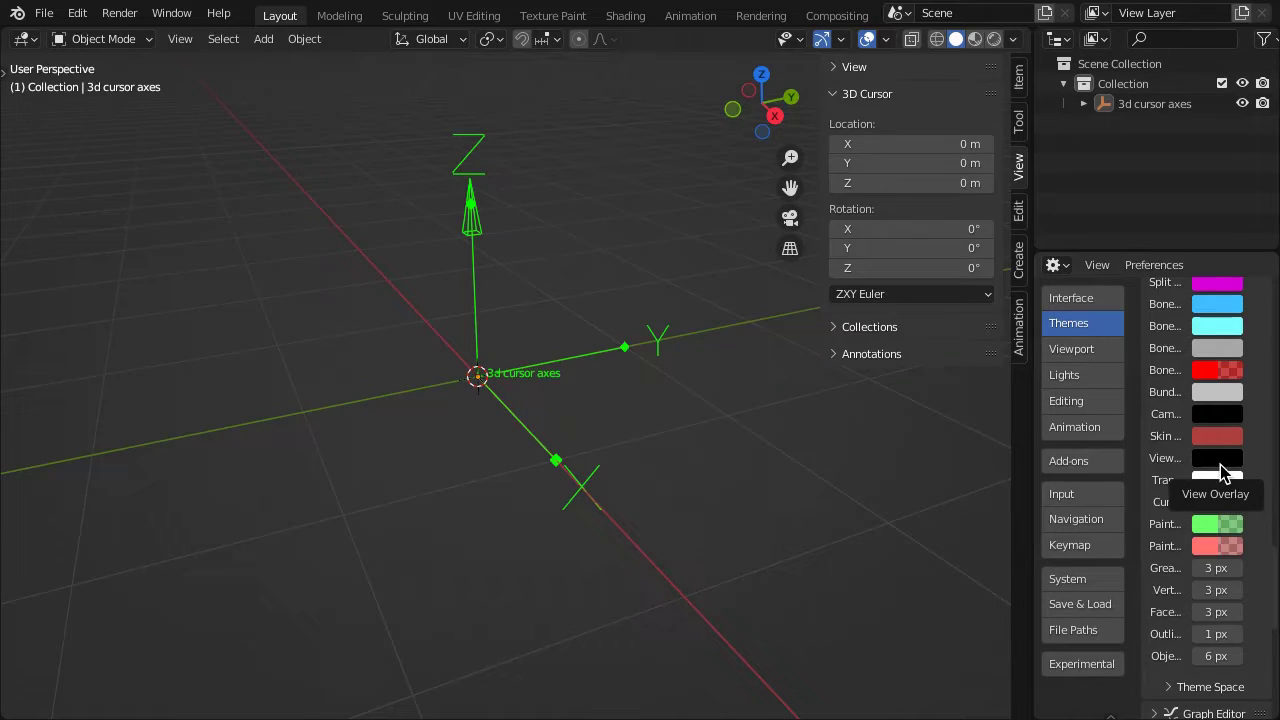
left_click(1220, 470)
left_click_drag(1090, 428, 1195, 428)
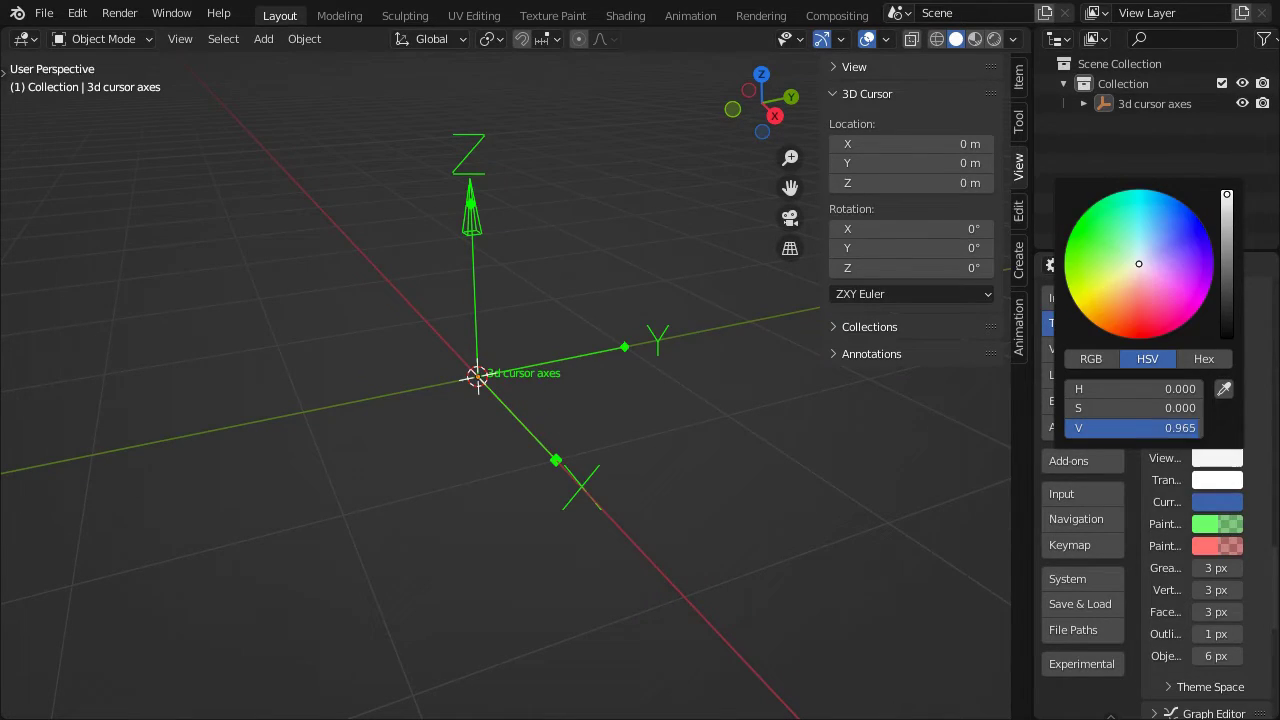
left_click(886, 39)
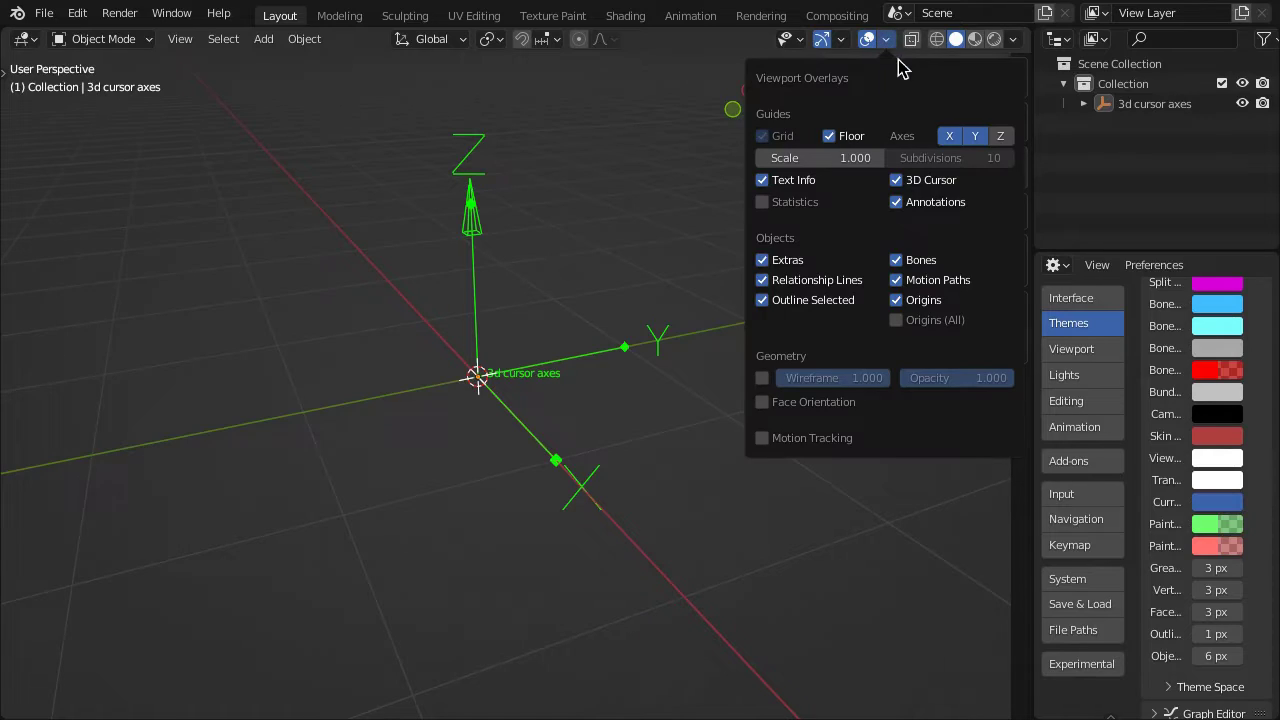
left_click(945, 182)
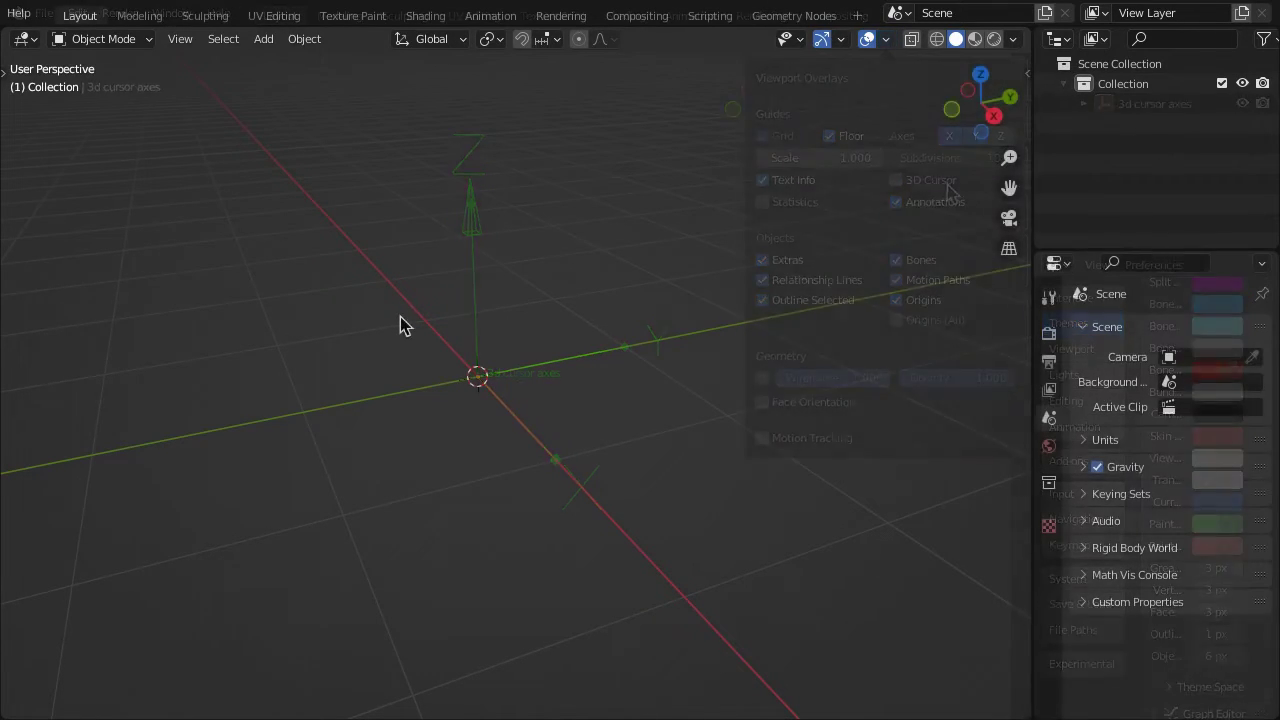
Load and run the 3d_cursor_axes.py script in the Scripting workspace
left_click(711, 16)
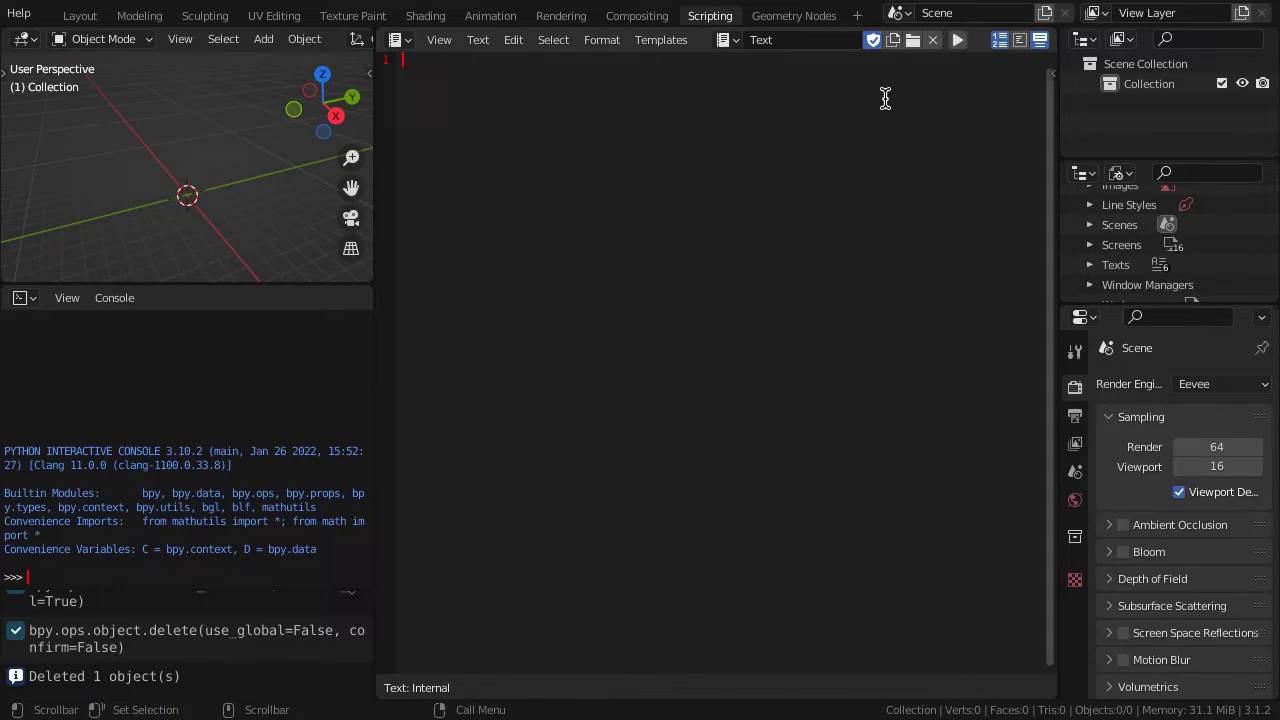
left_click(912, 42)
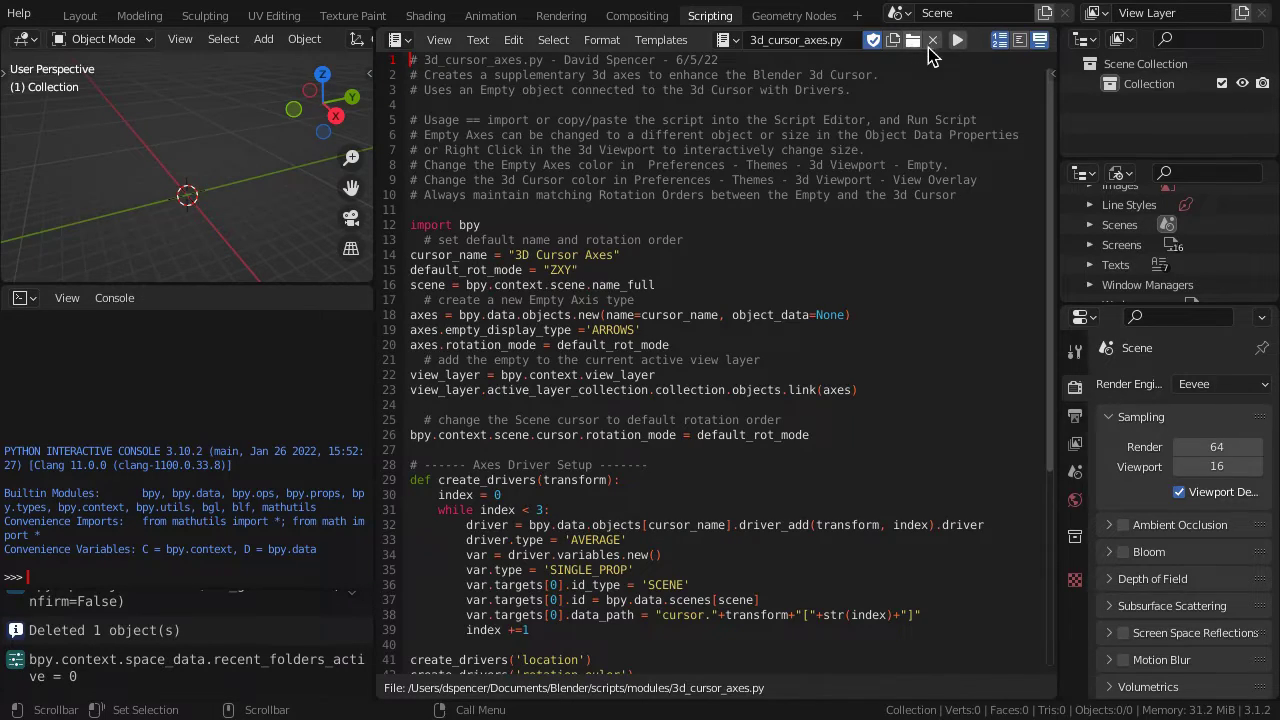
left_click(958, 42)
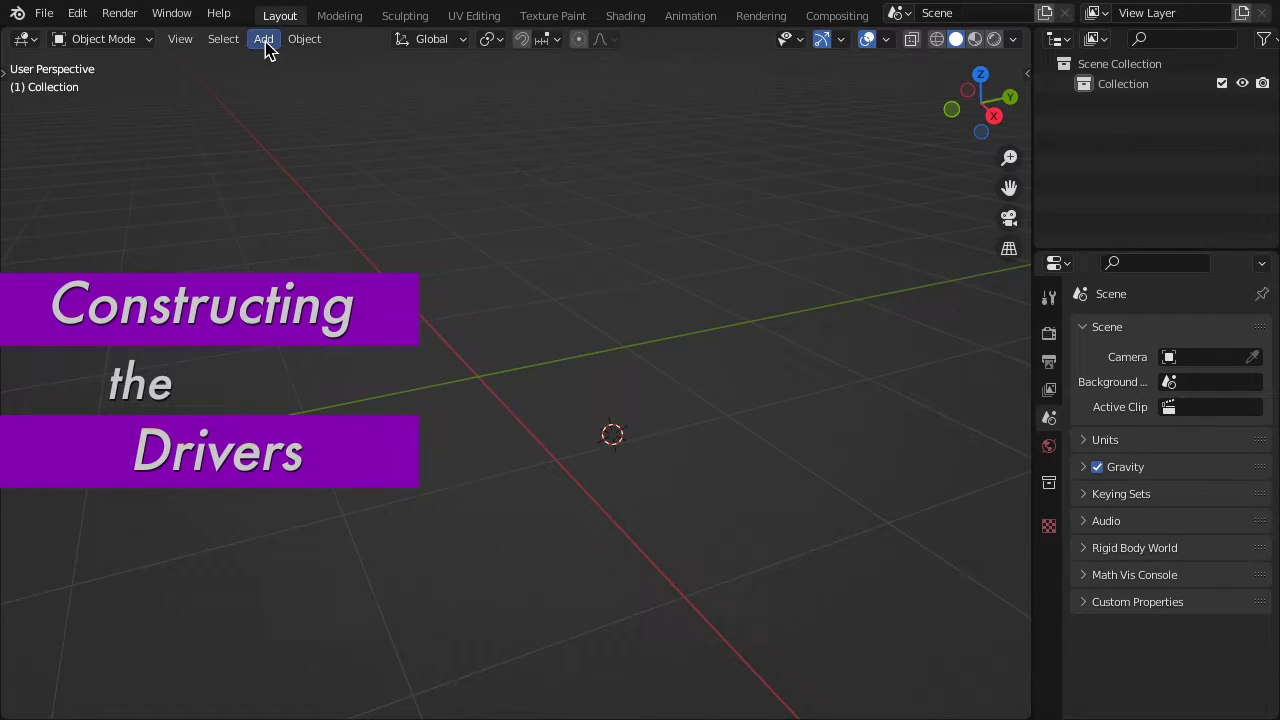
Add an Arrows empty and clear its location to the world origin
left_click(265, 40)
mouse_move(392, 265)
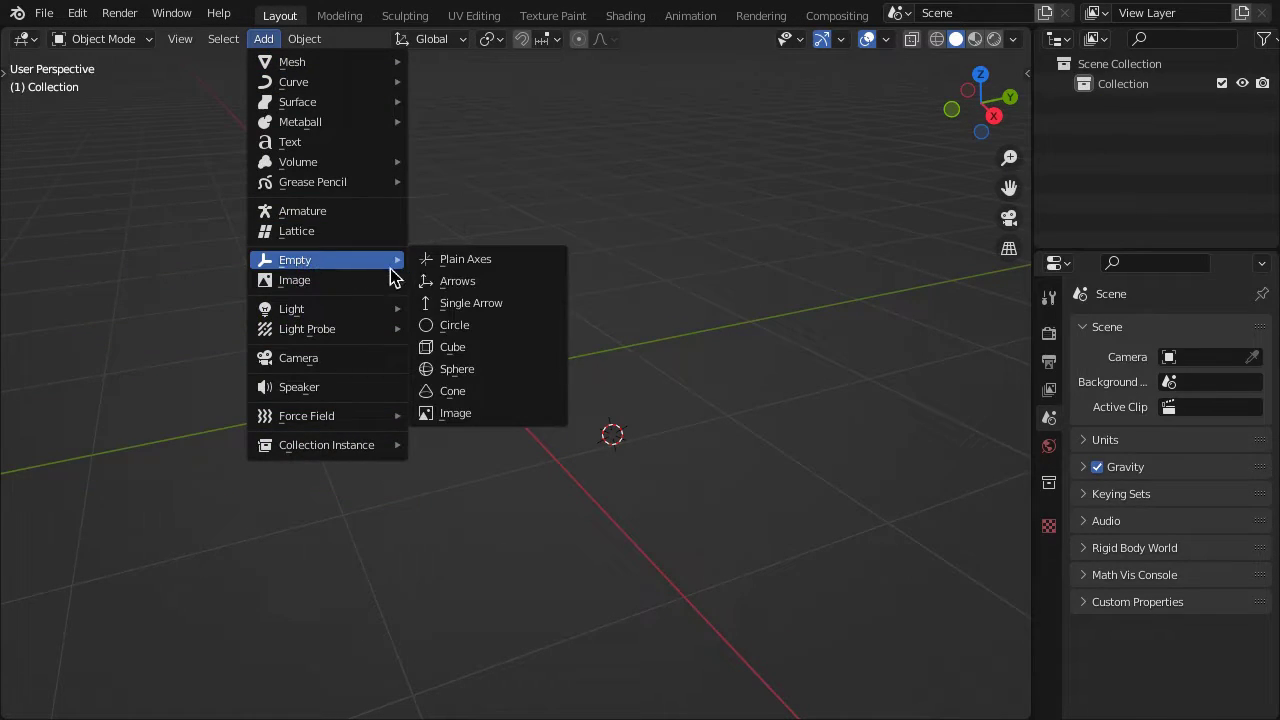
left_click(490, 289)
key("alt+g")
Rename the new empty to '3d cursor axes'
key("F2")
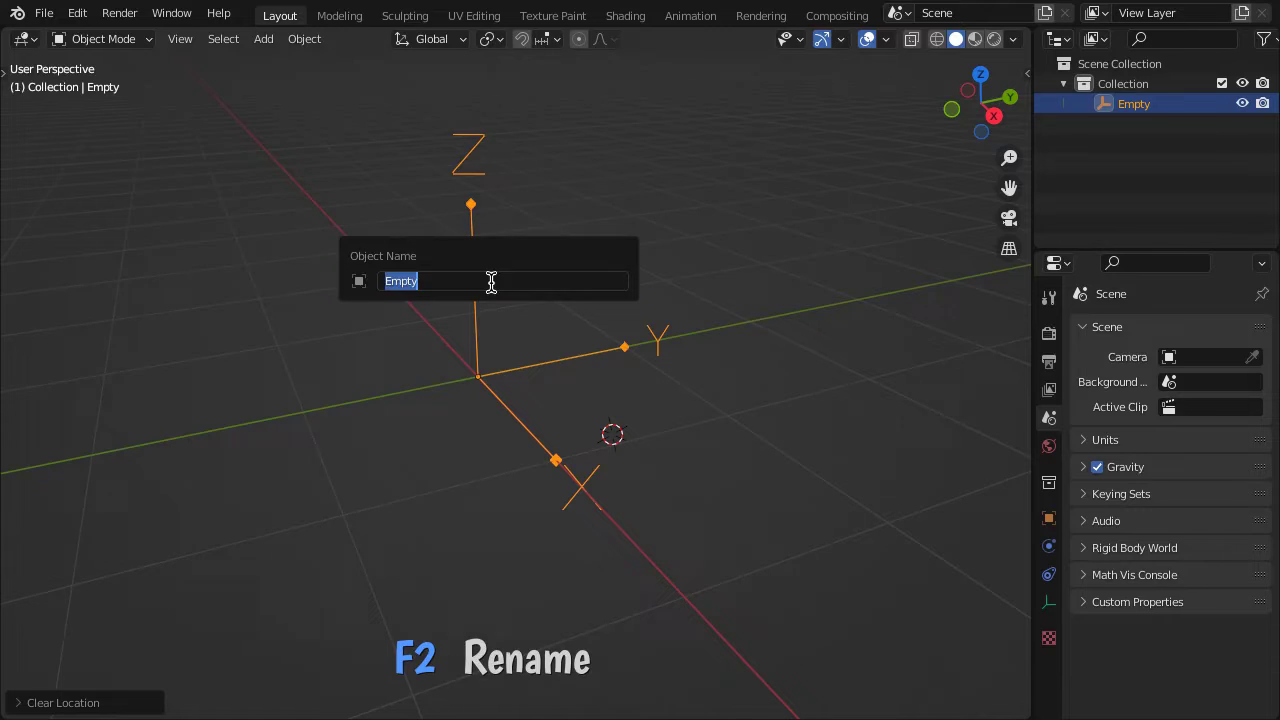
type("3d cursor axes")
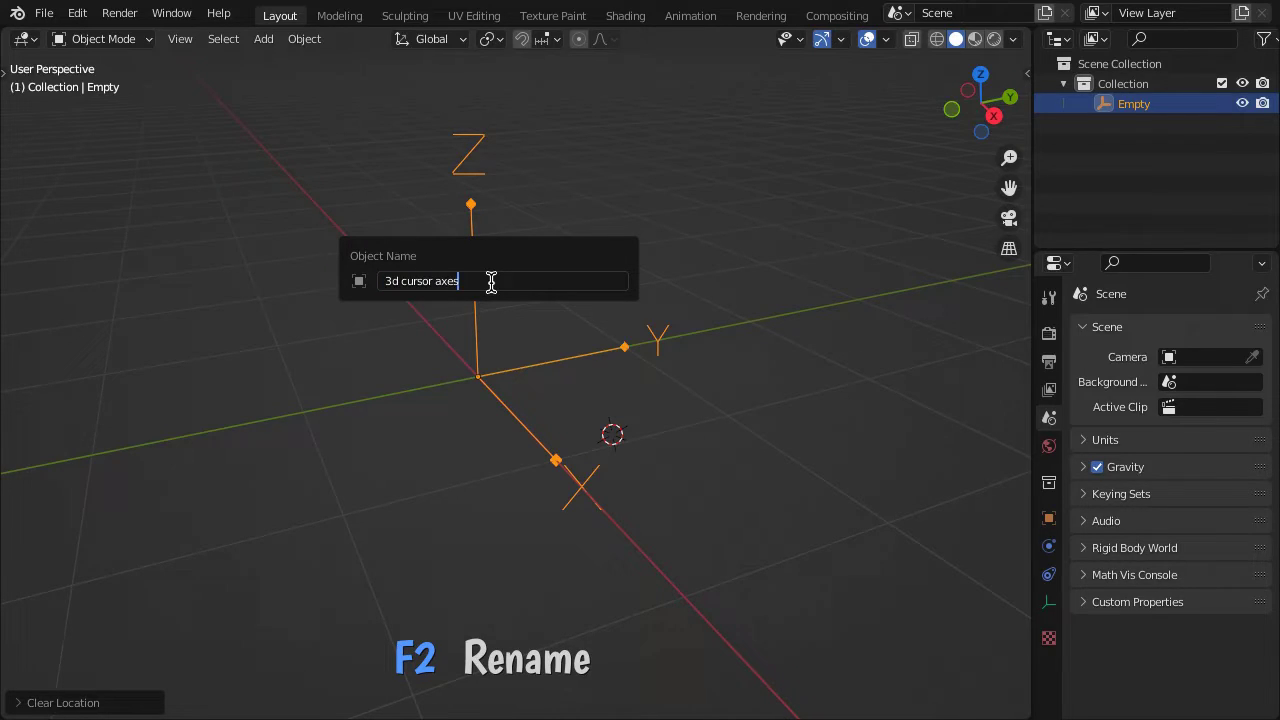
key("Return")
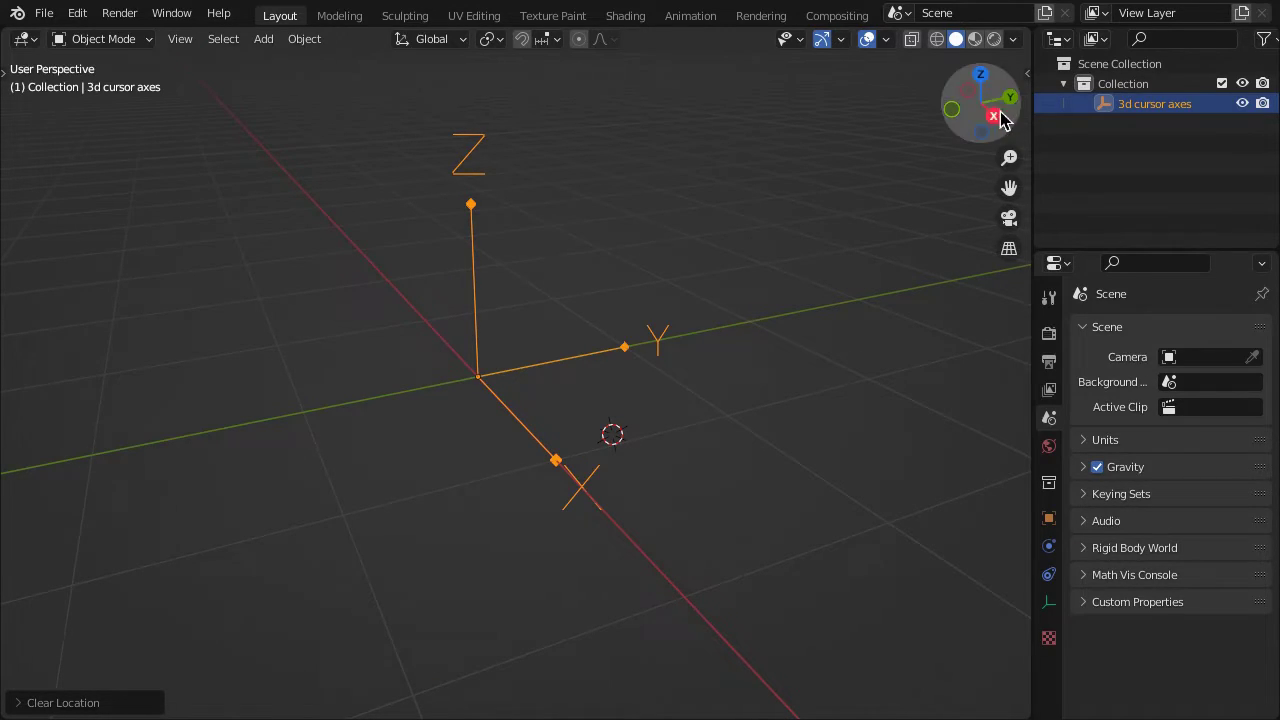
Copy the data path of the 3D cursor's X location and show the empty's object properties
left_click(1027, 72)
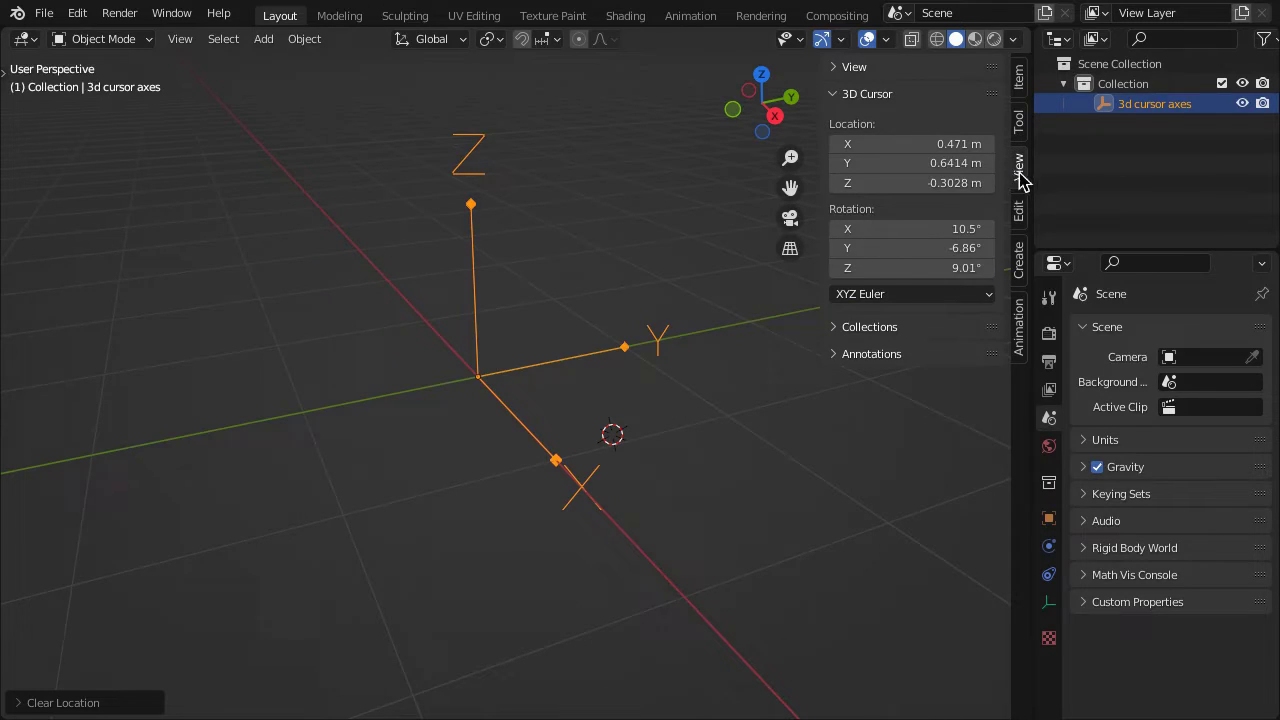
right_click(929, 147)
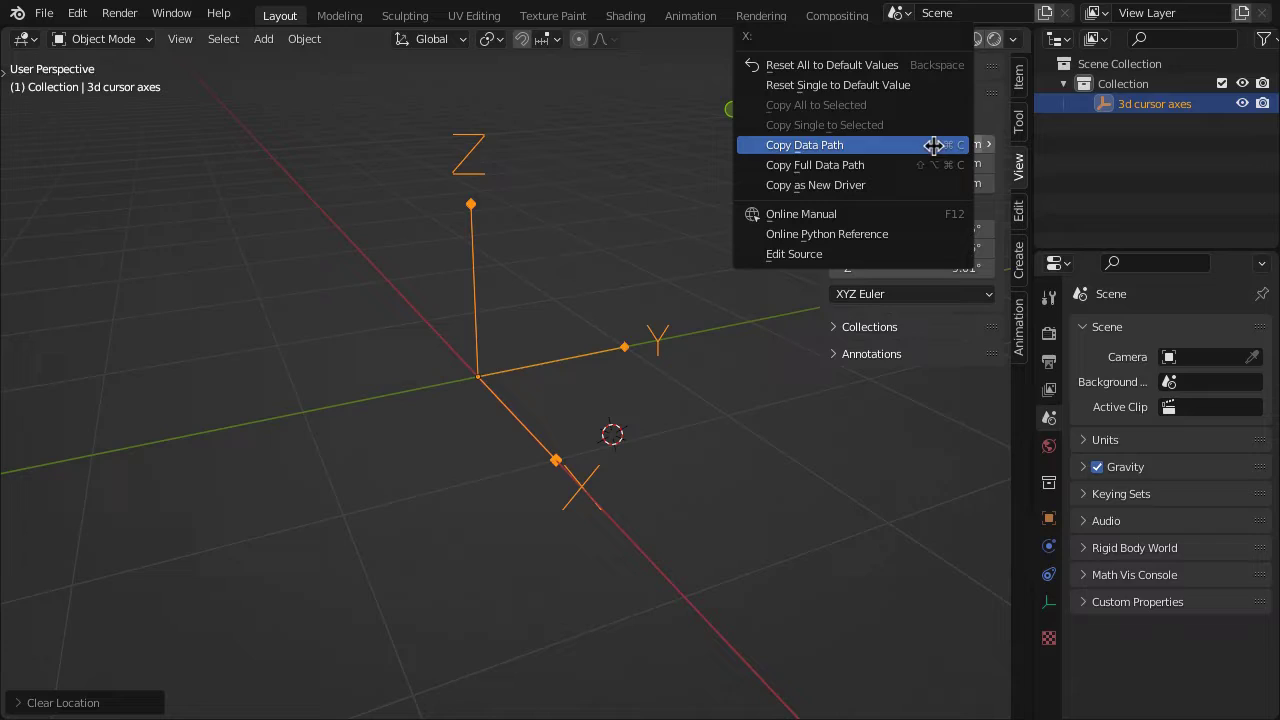
left_click(929, 147)
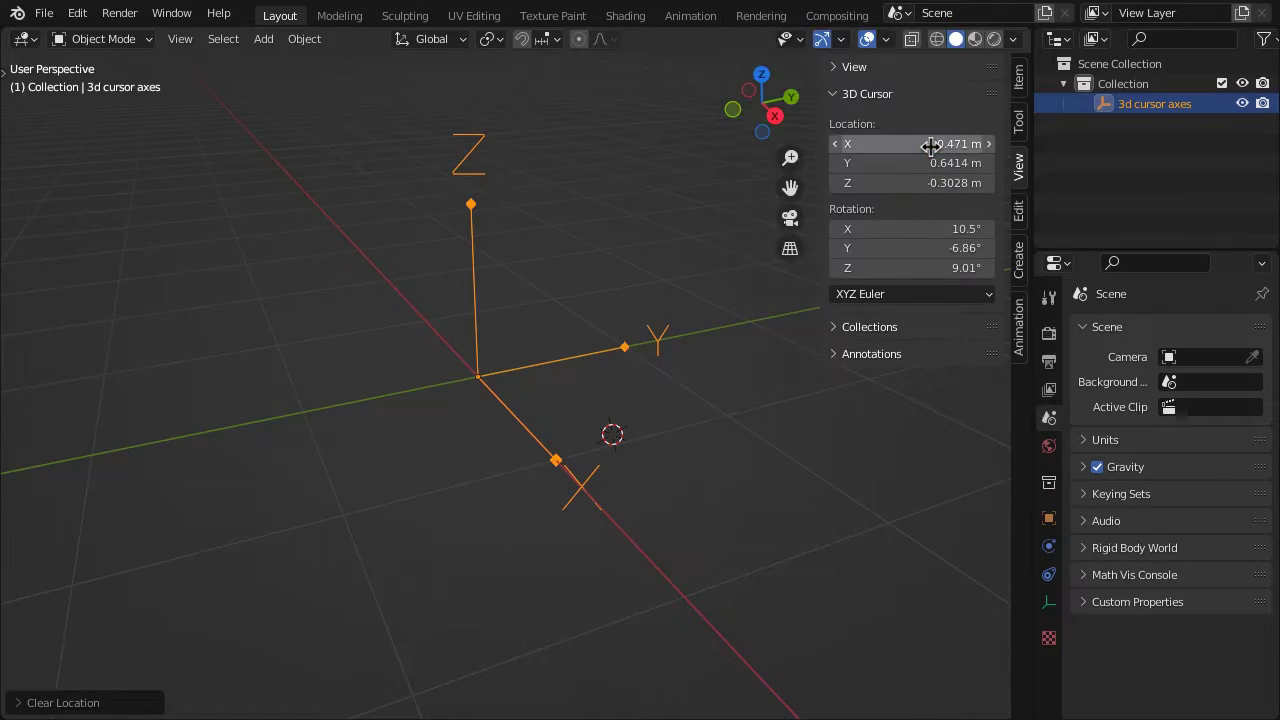
left_click(1050, 519)
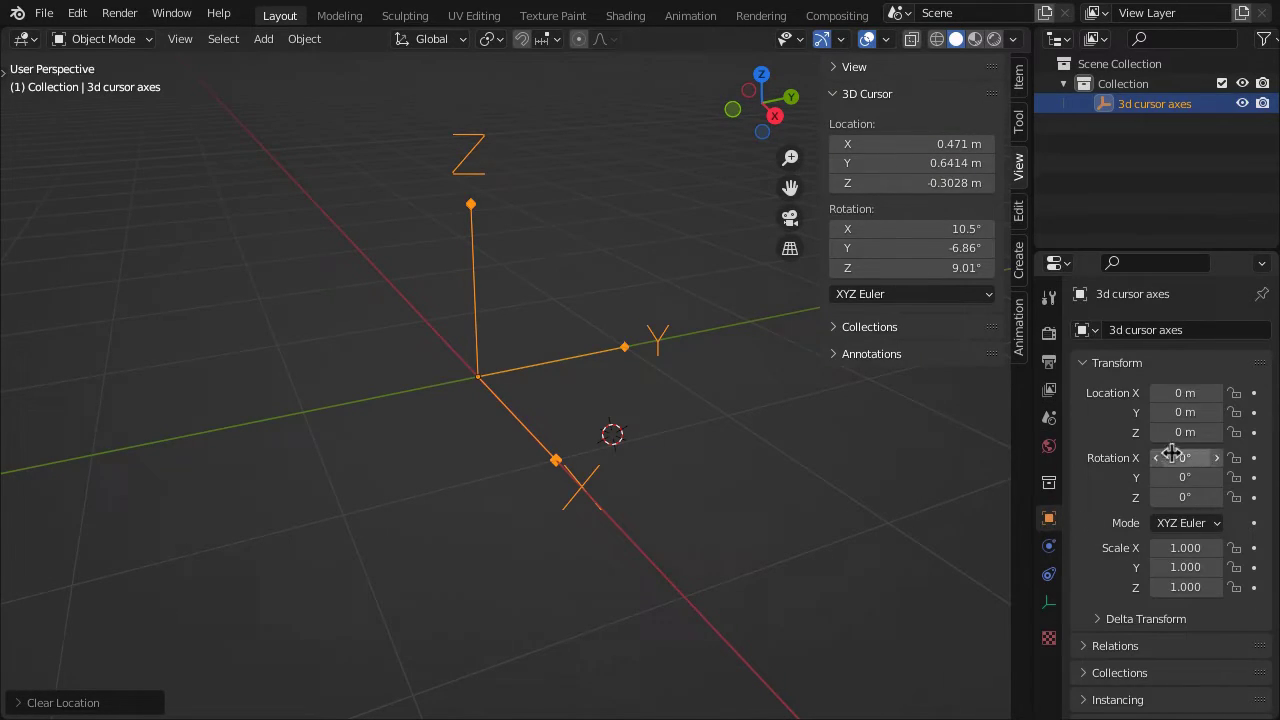
Add a driver to the empty's Location X using Averaged Value with a Single Property variable
right_click(1193, 396)
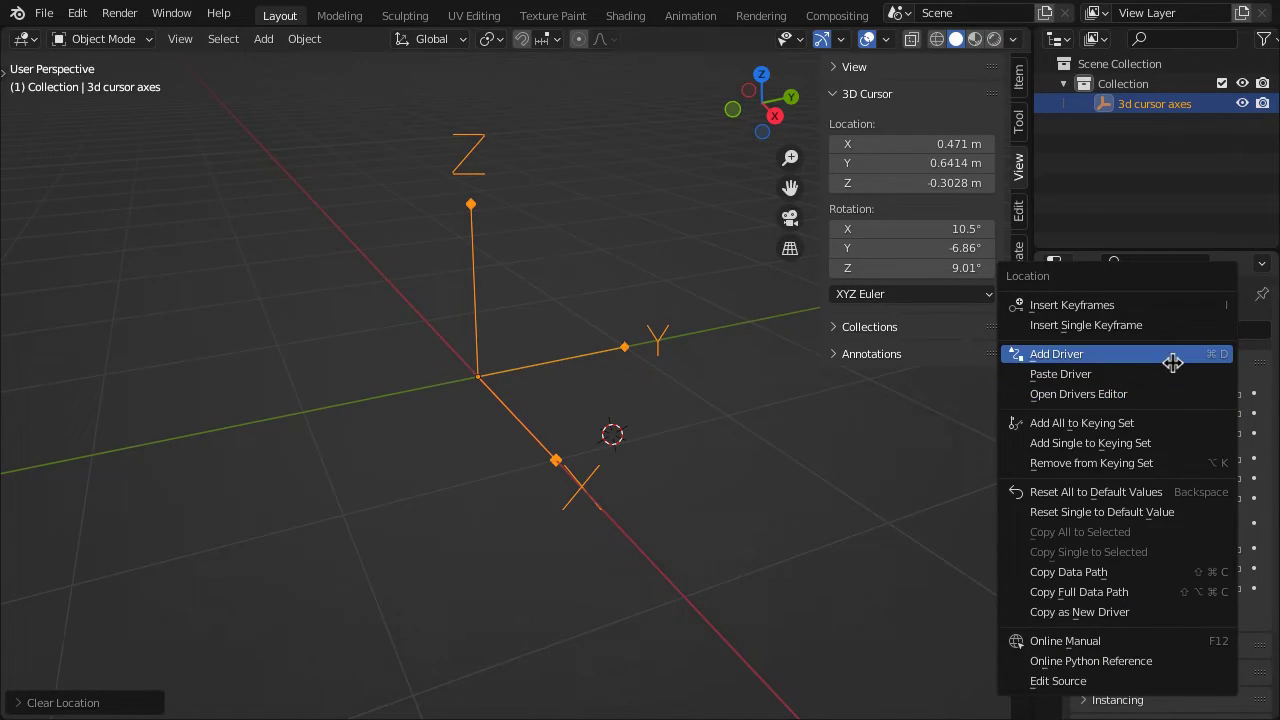
left_click(1172, 356)
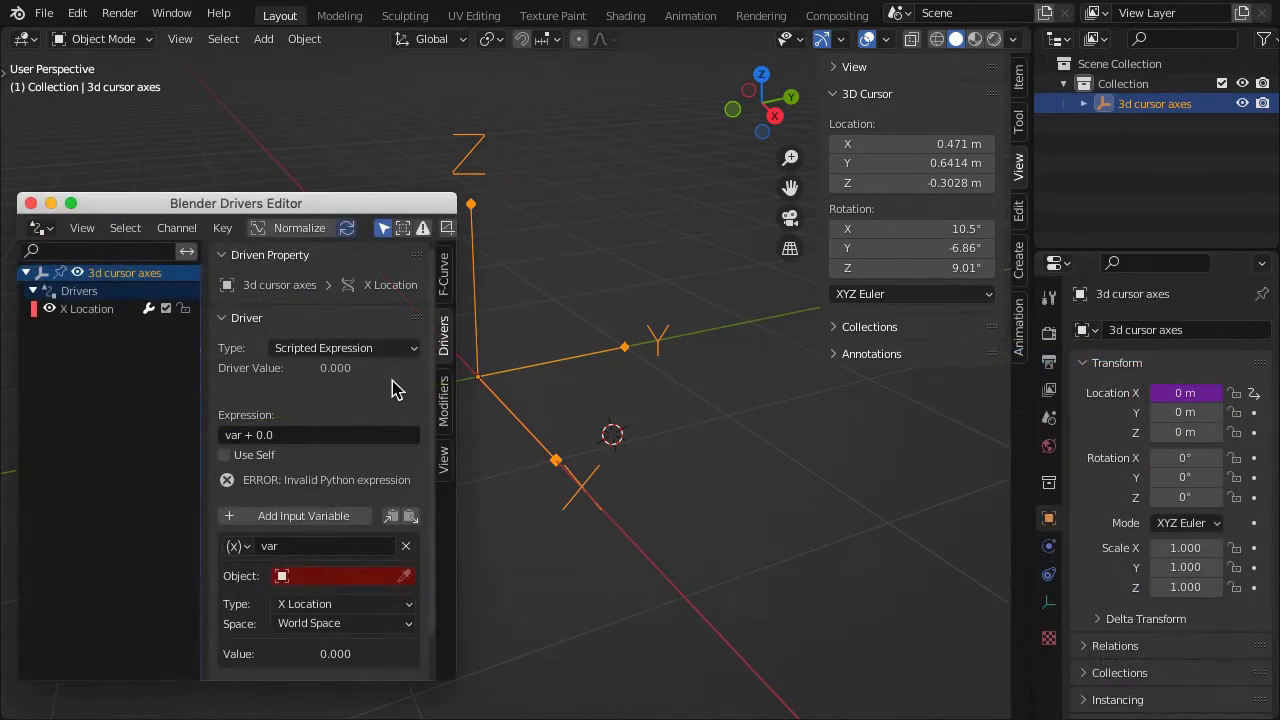
left_click(385, 352)
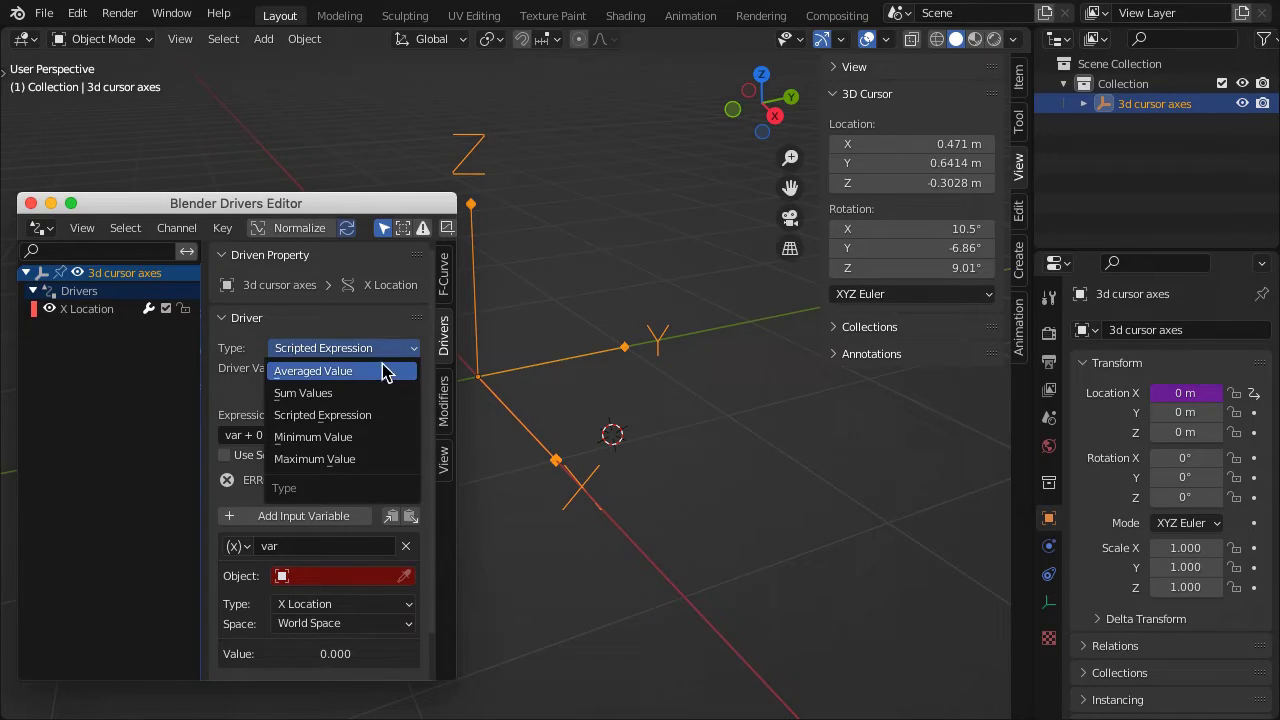
left_click(381, 372)
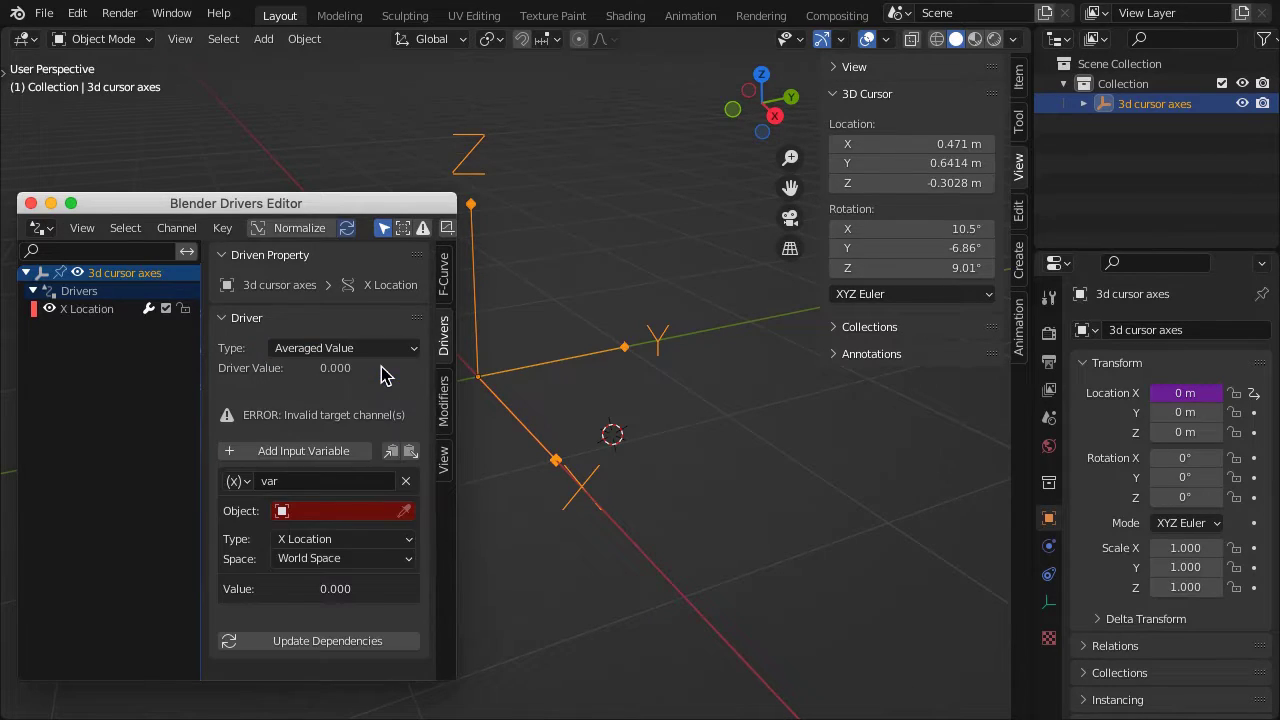
left_click(246, 484)
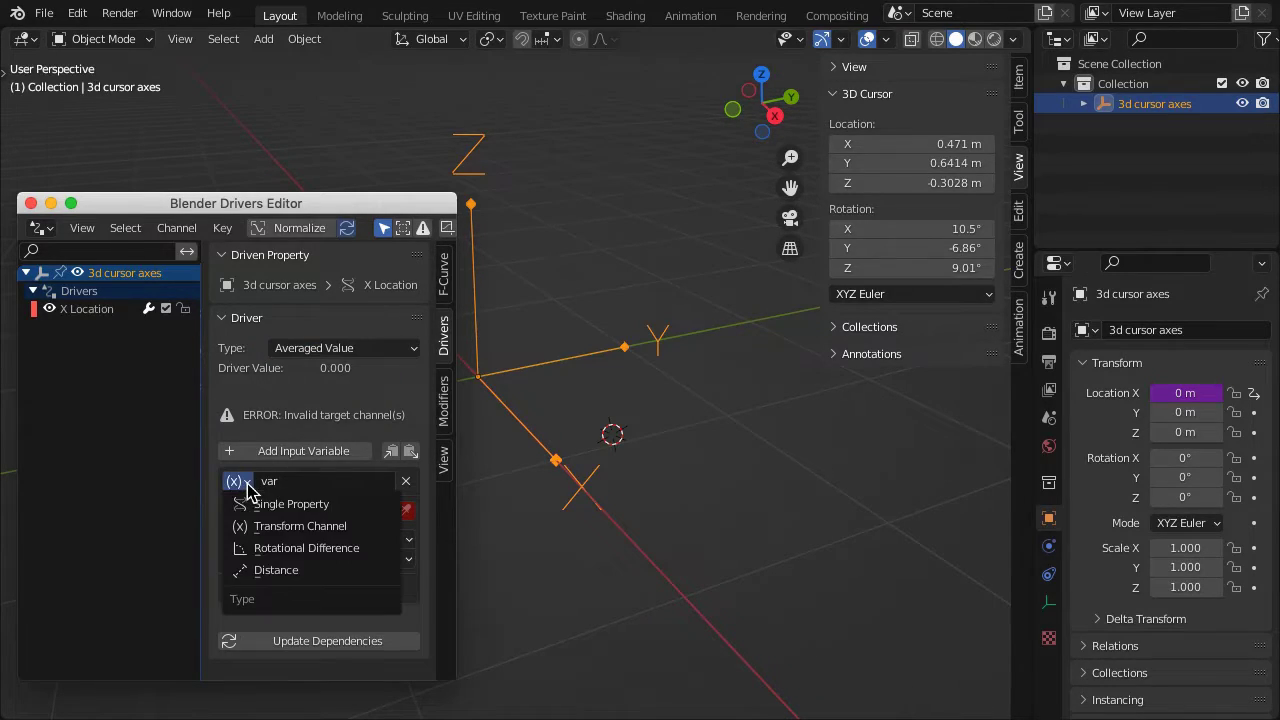
left_click(355, 506)
Point the driver variable at Scene with path cursor.location.x
left_click(309, 511)
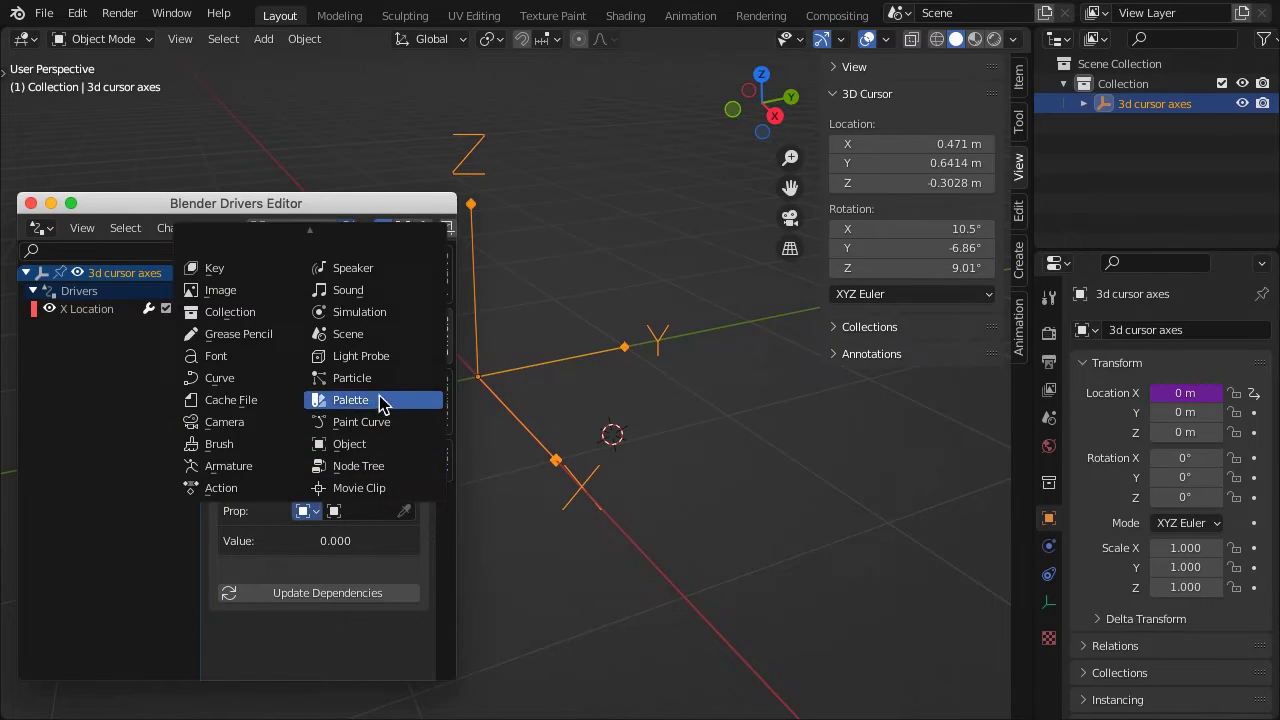
left_click(393, 334)
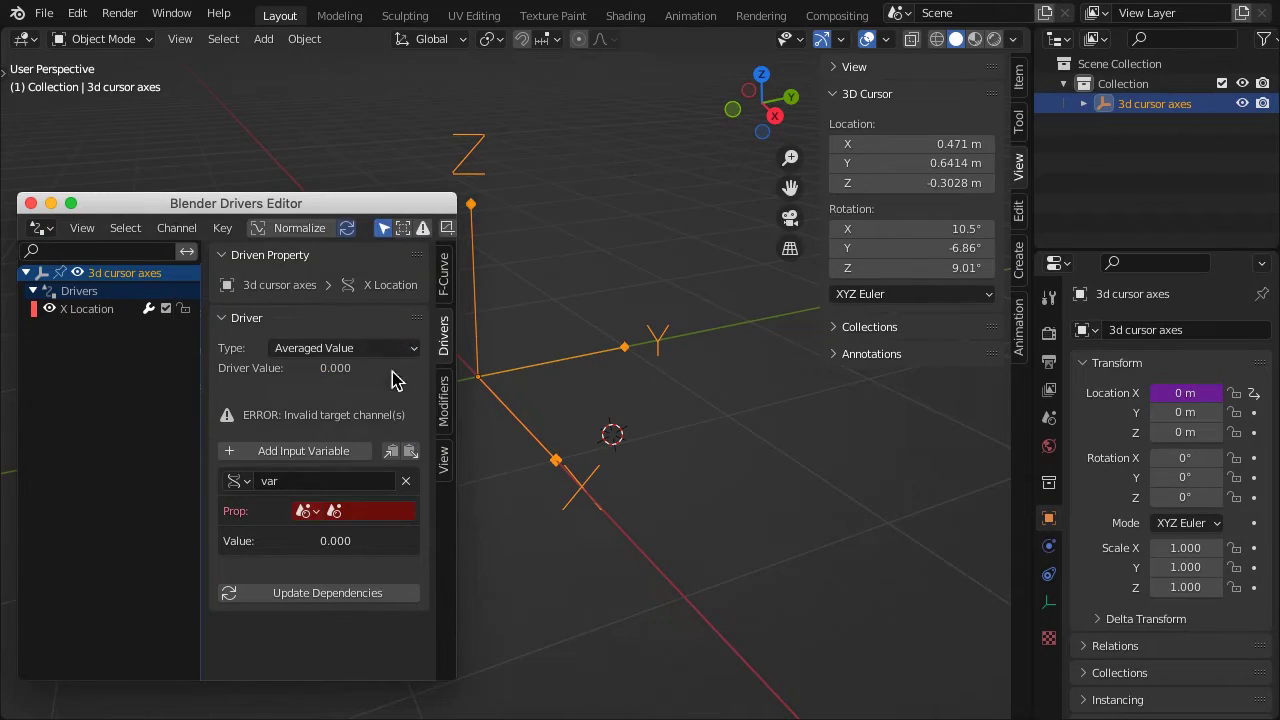
left_click(373, 512)
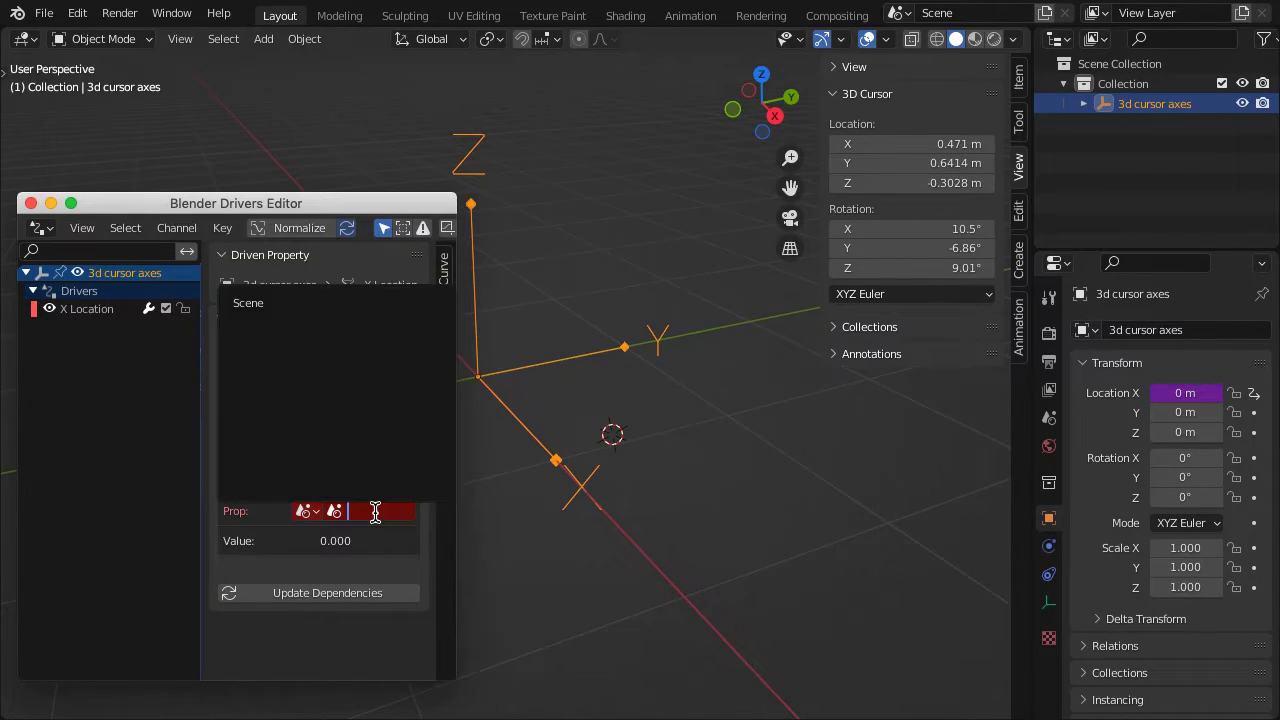
left_click(343, 305)
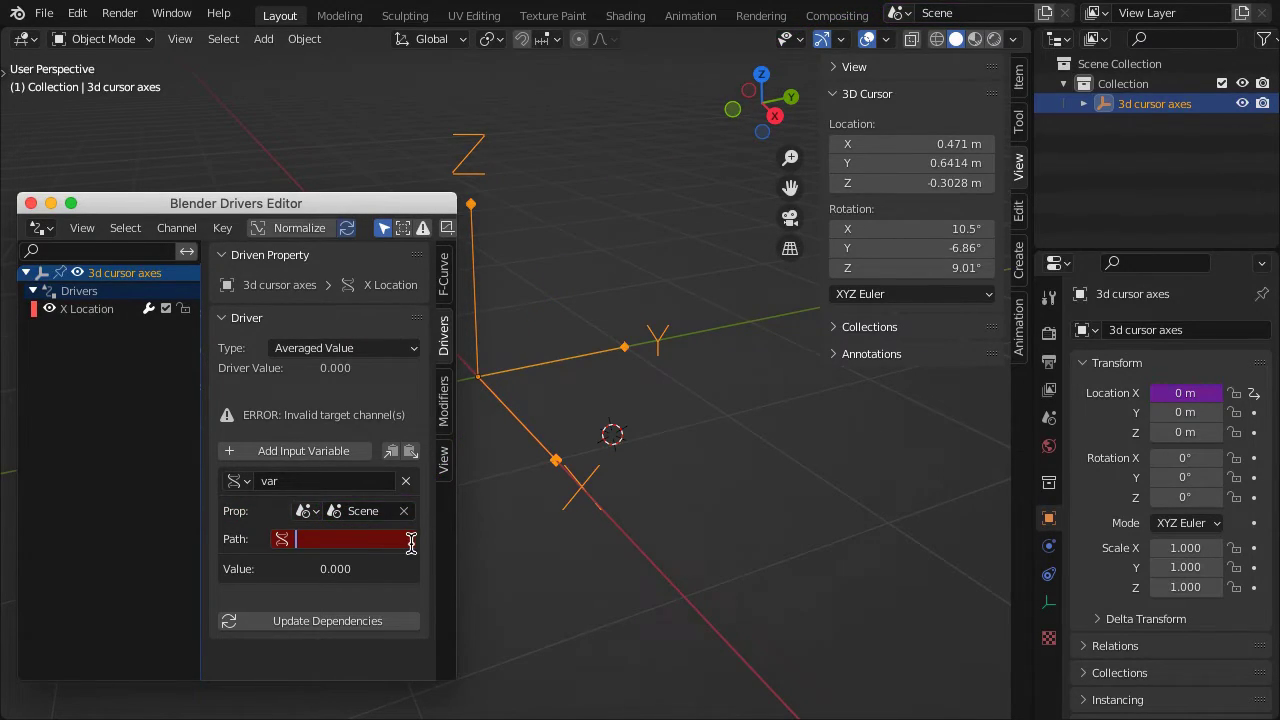
key("ctrl+v")
type(".x")
key("Return")
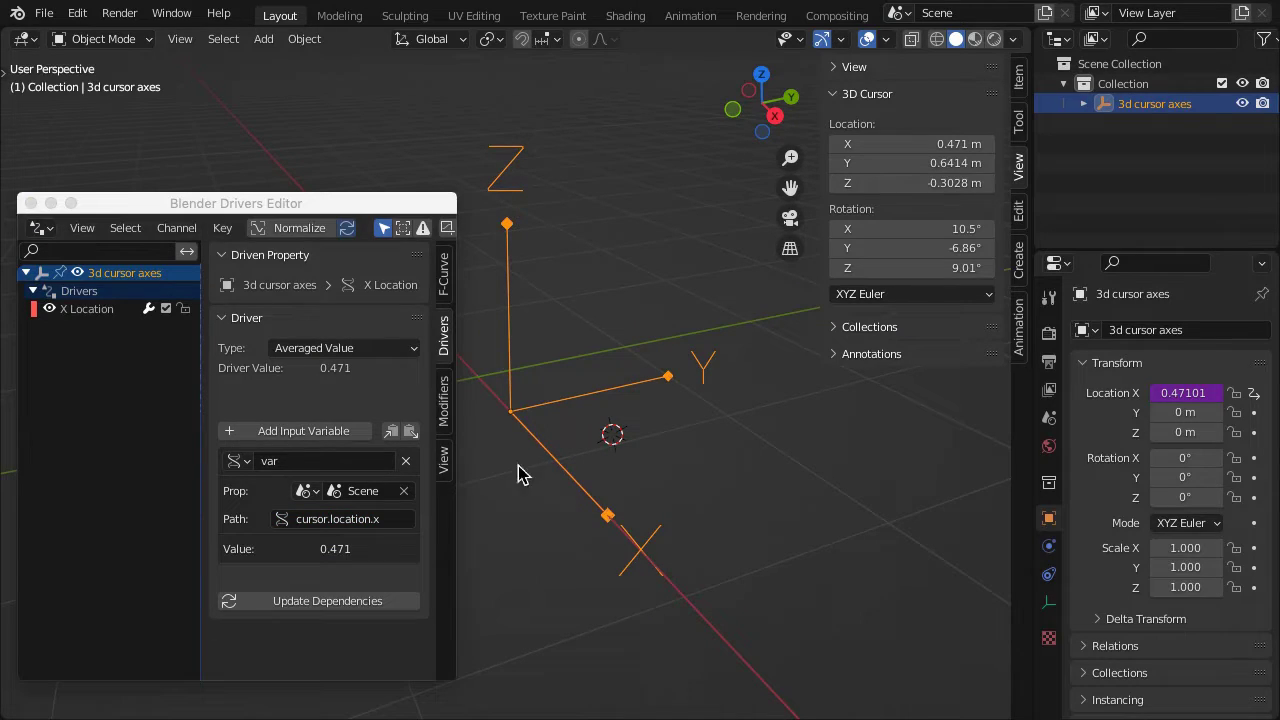
Paste the X location driver onto Y and Z location and X, Y, Z rotation
right_click(1200, 393)
right_click(1198, 410)
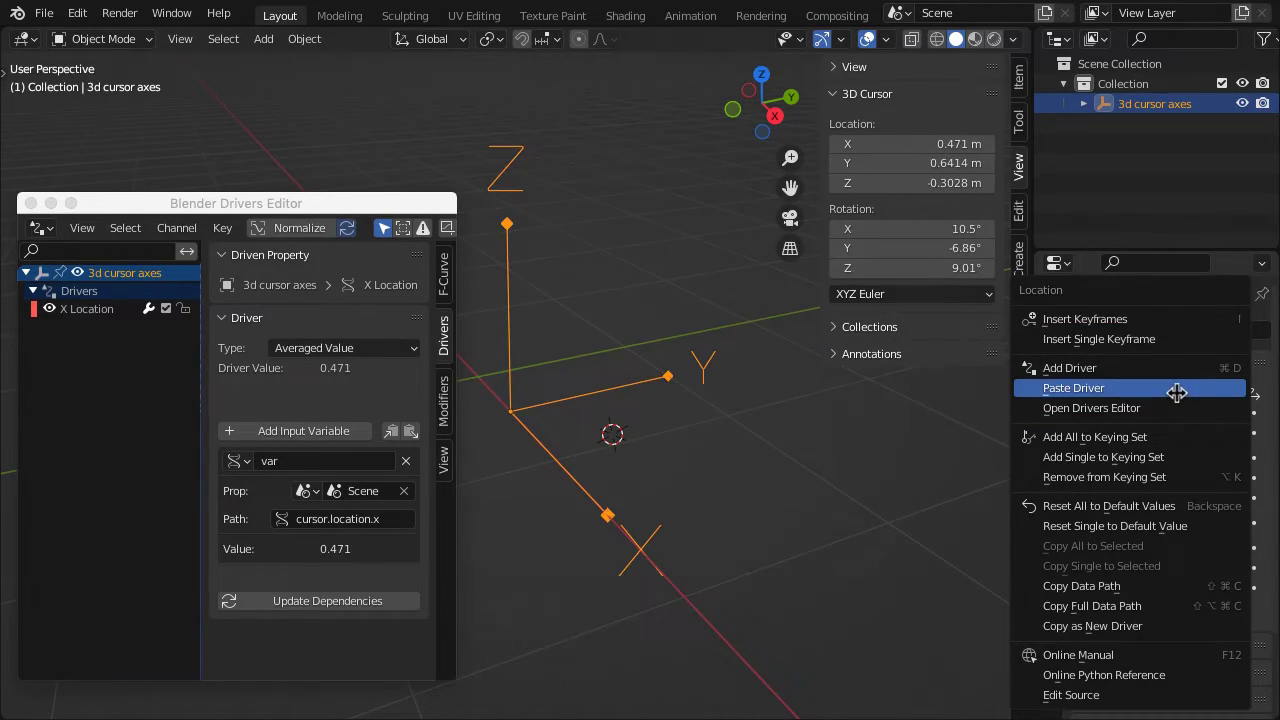
left_click(1177, 393)
right_click(1202, 432)
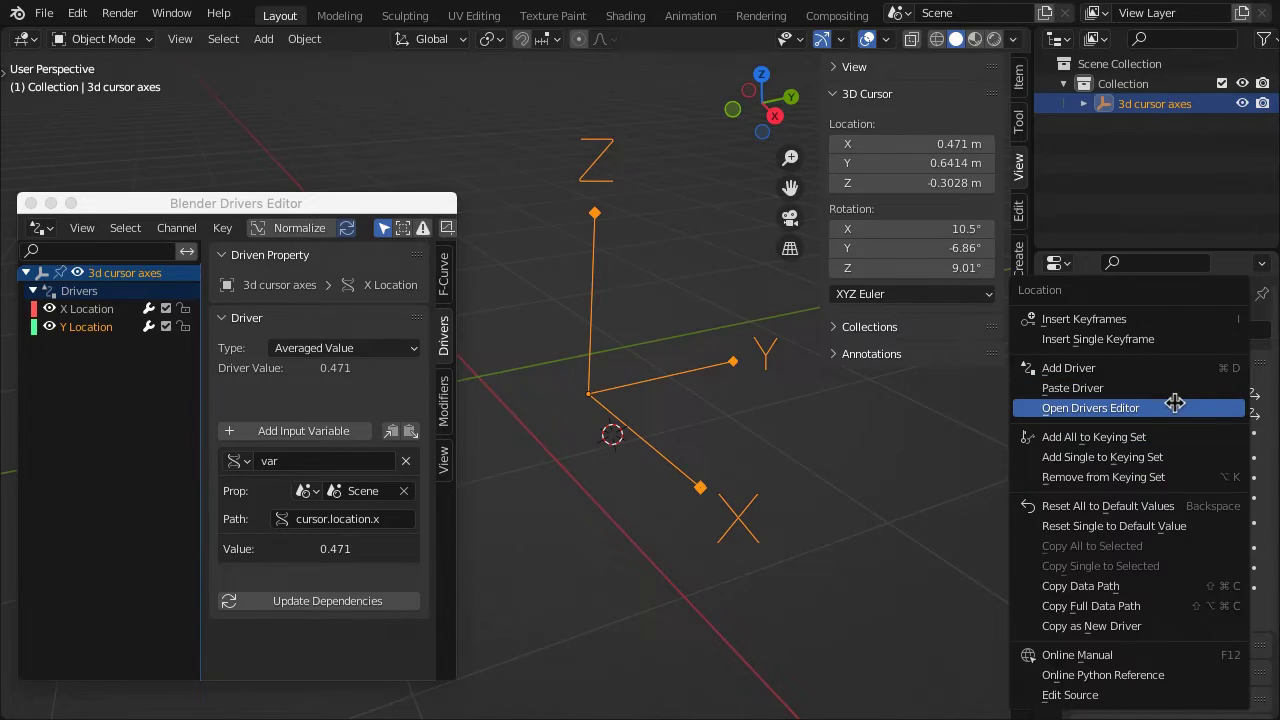
left_click(1172, 389)
right_click(1210, 456)
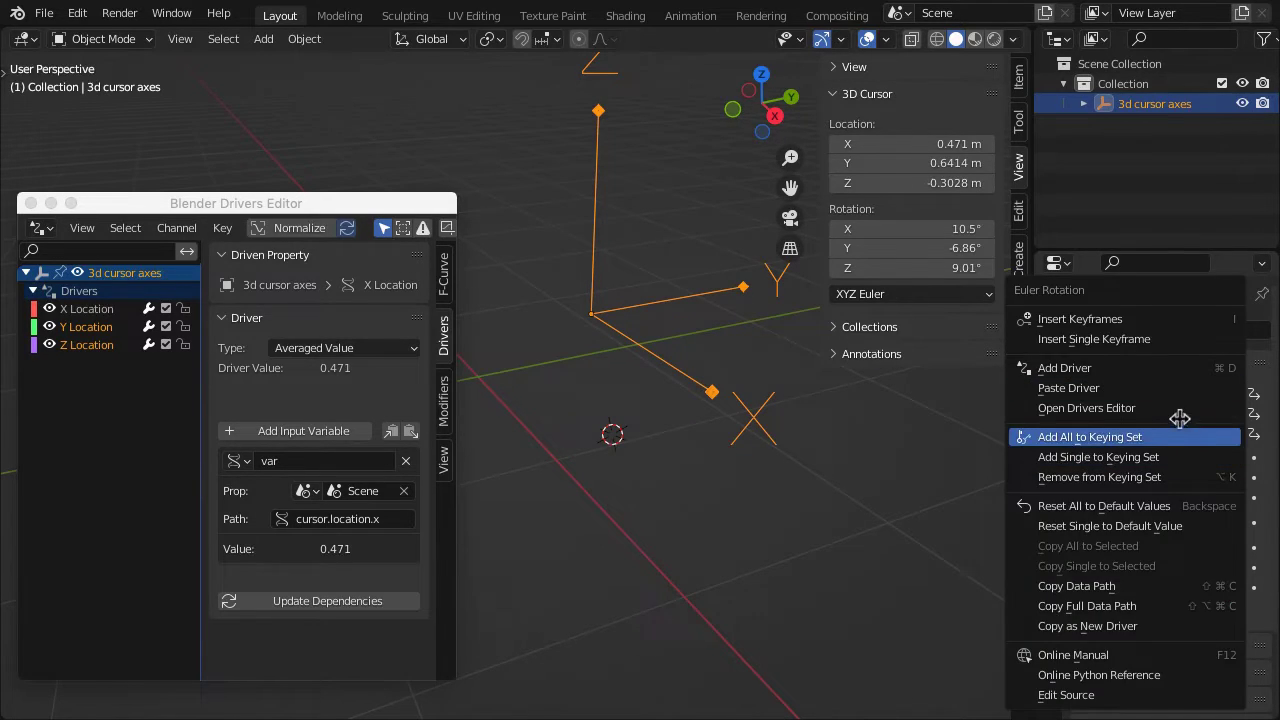
left_click(1174, 390)
right_click(1162, 472)
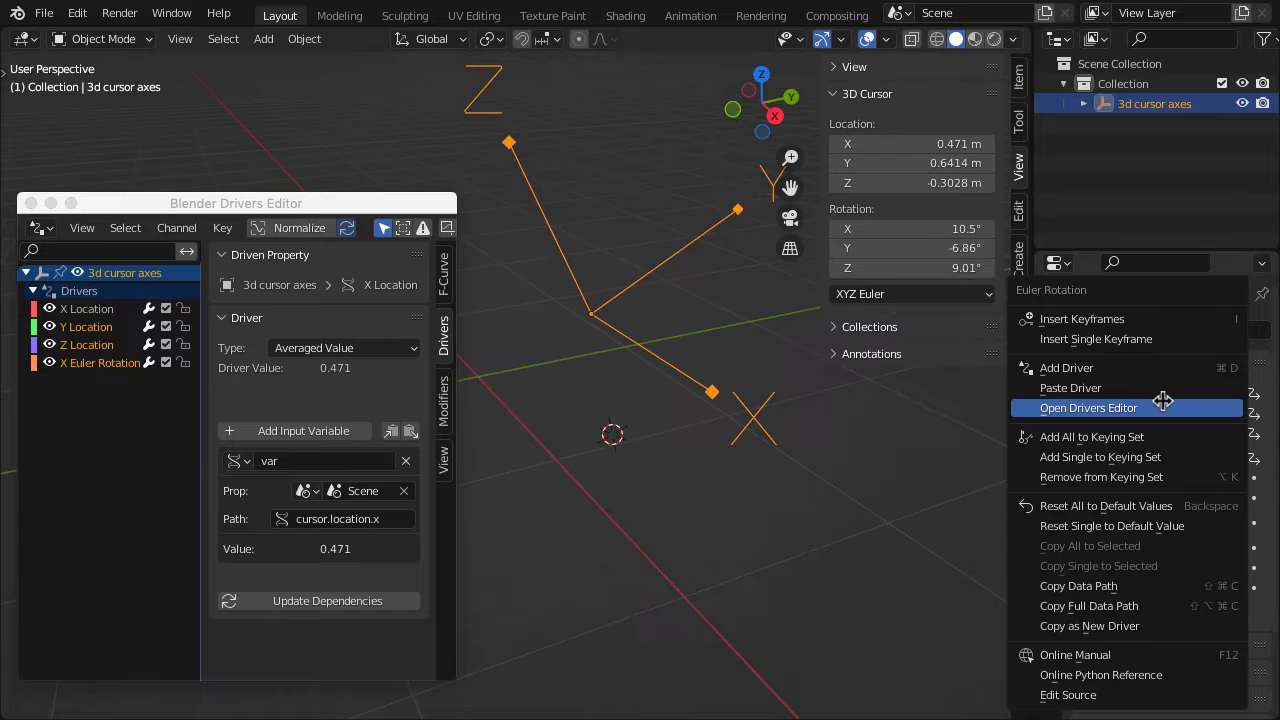
left_click(1166, 389)
right_click(1194, 480)
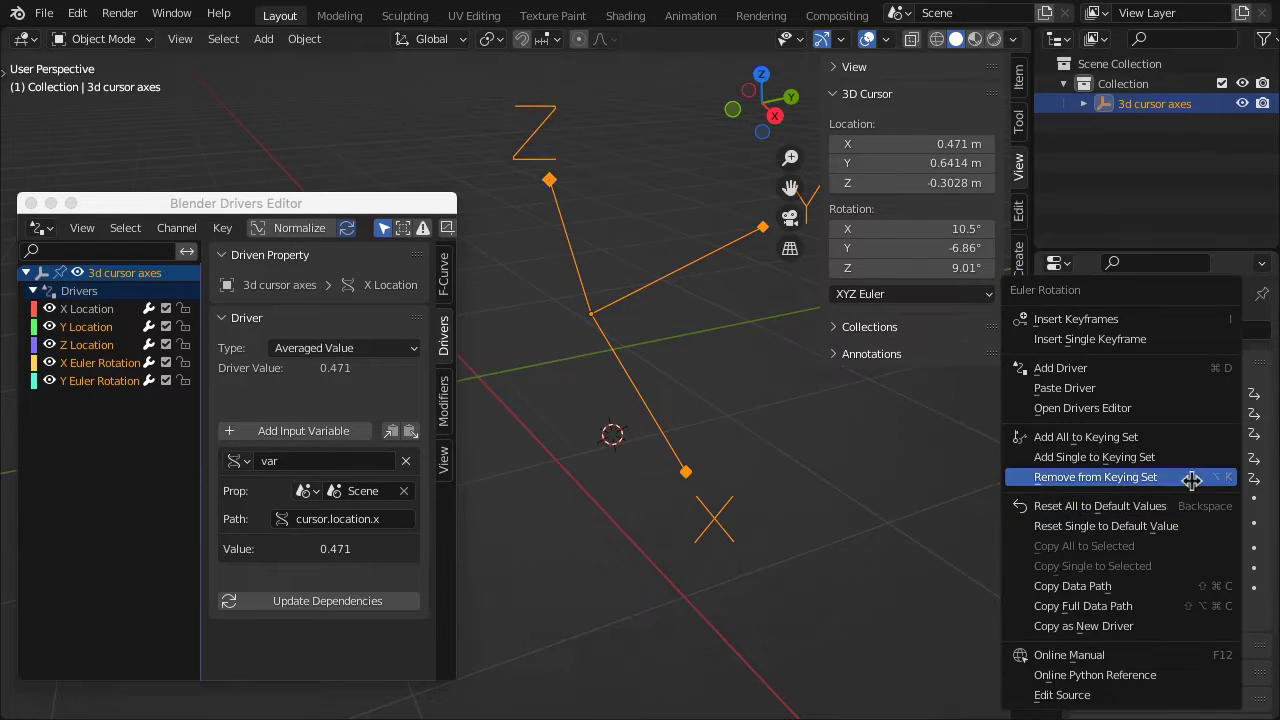
left_click(1160, 389)
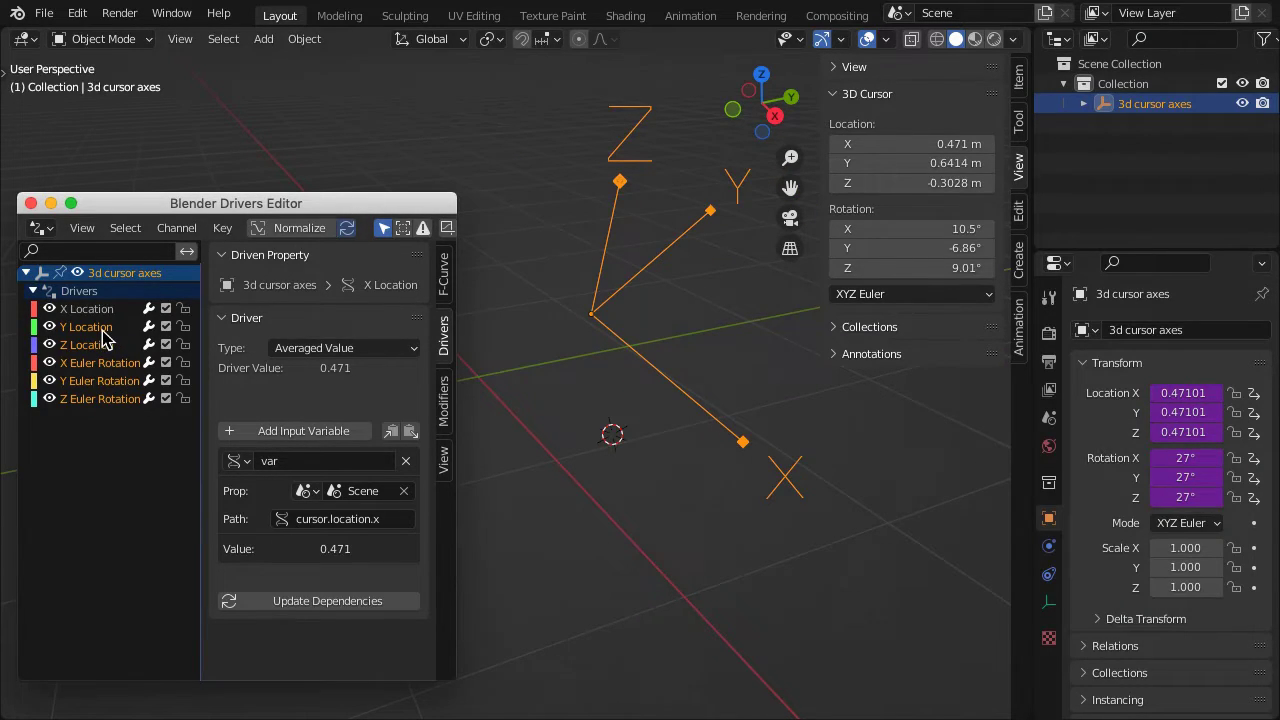
Change the Y location driver path to cursor.location.y and begin editing the Z location path
left_click(388, 519)
left_click(392, 521)
type("y")
key("Return")
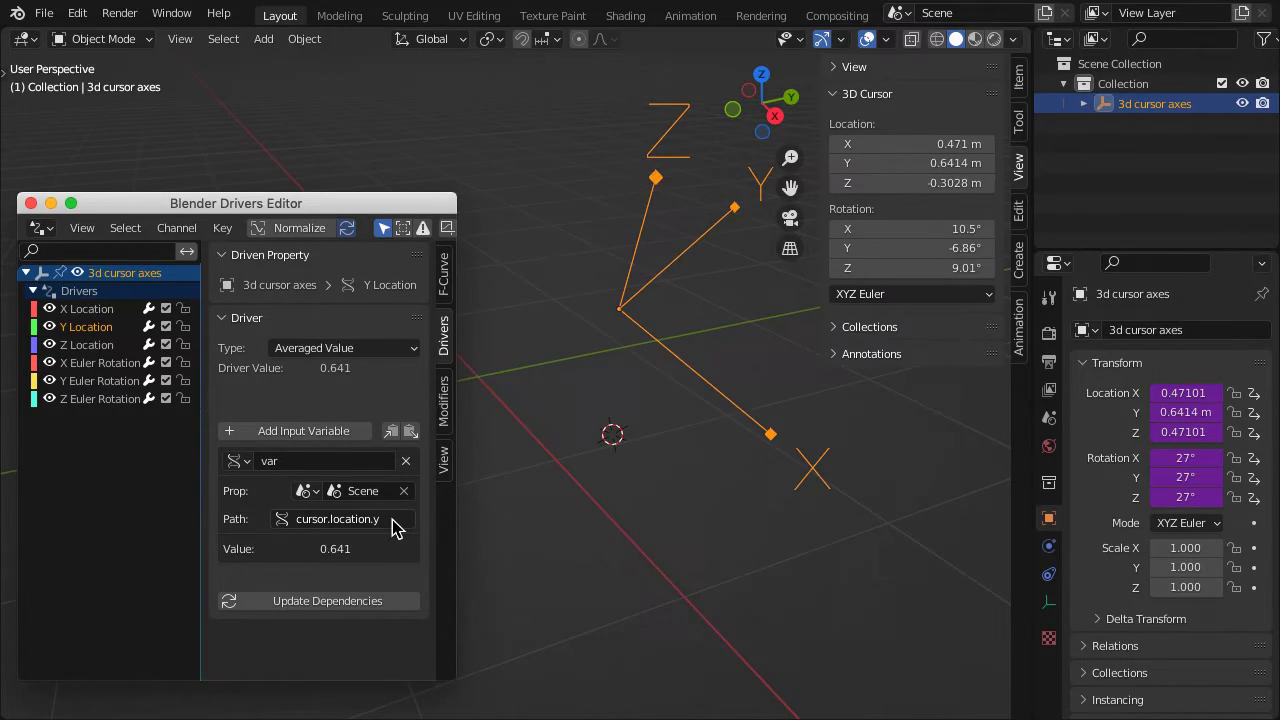
left_click(108, 346)
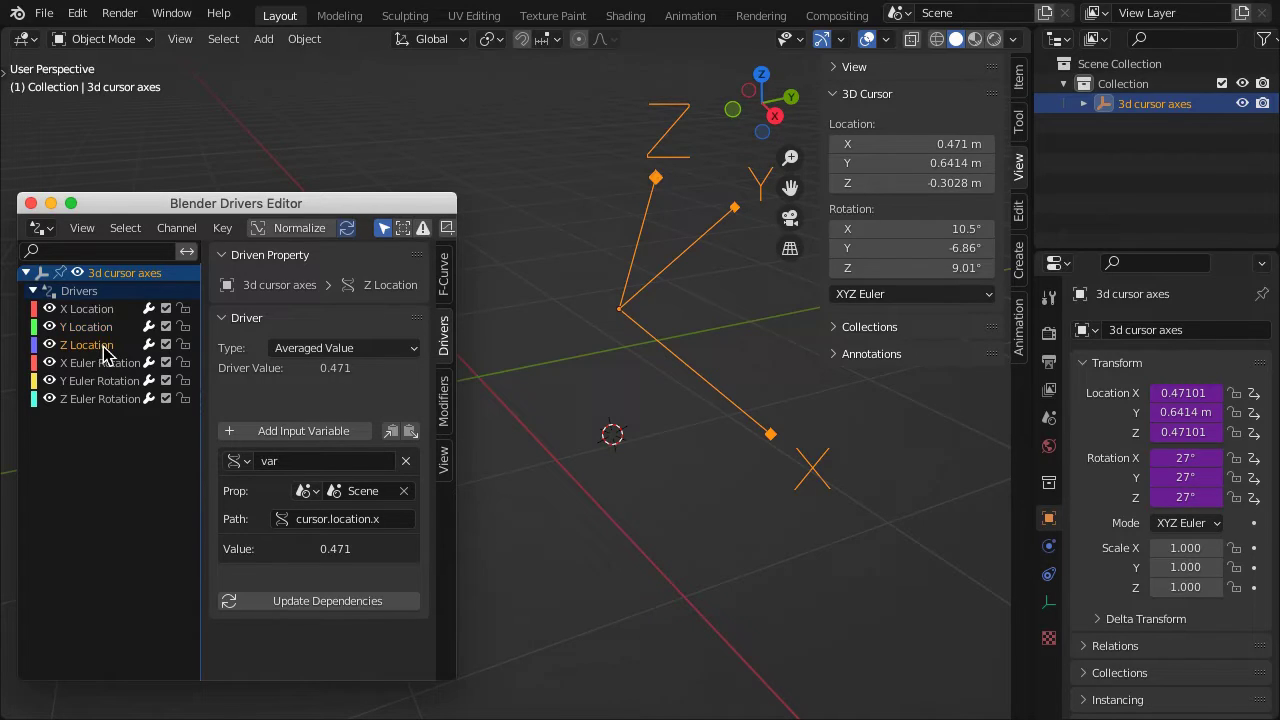
left_click(400, 524)
Set the Z location driver path to cursor.location.z and the X rotation driver path to cursor.rotation_euler.x
key("Return")
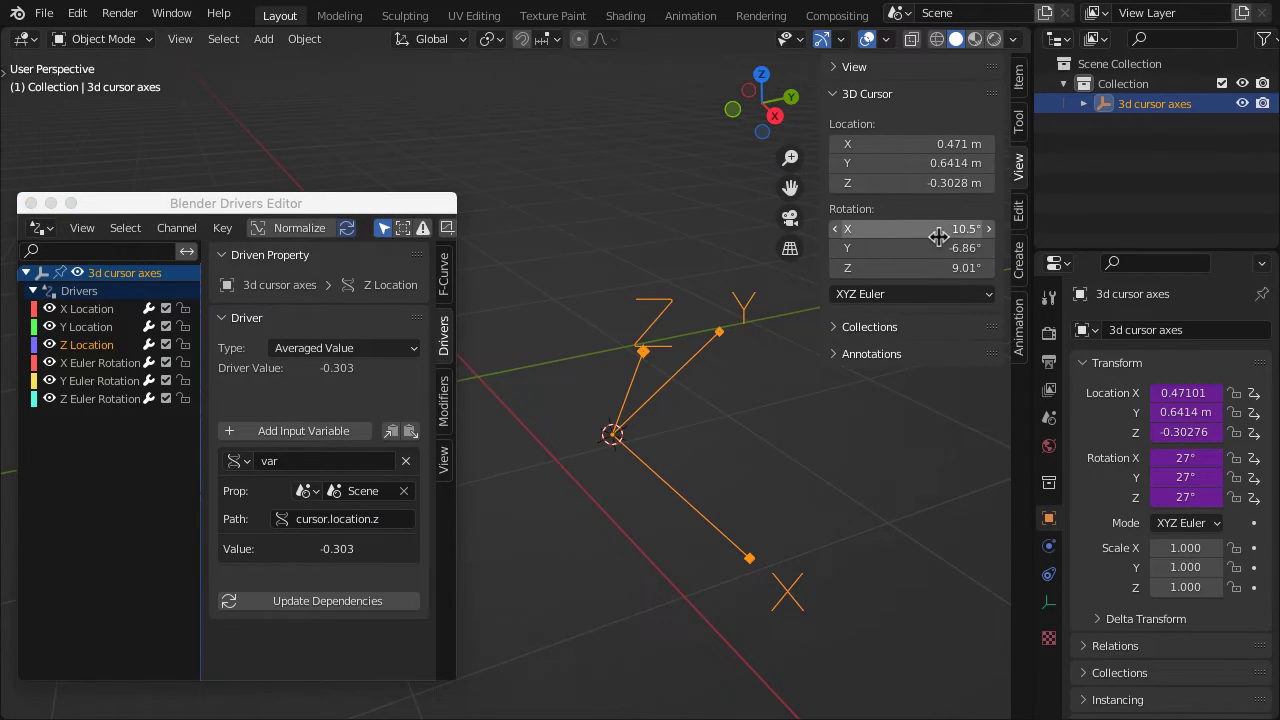
right_click(940, 231)
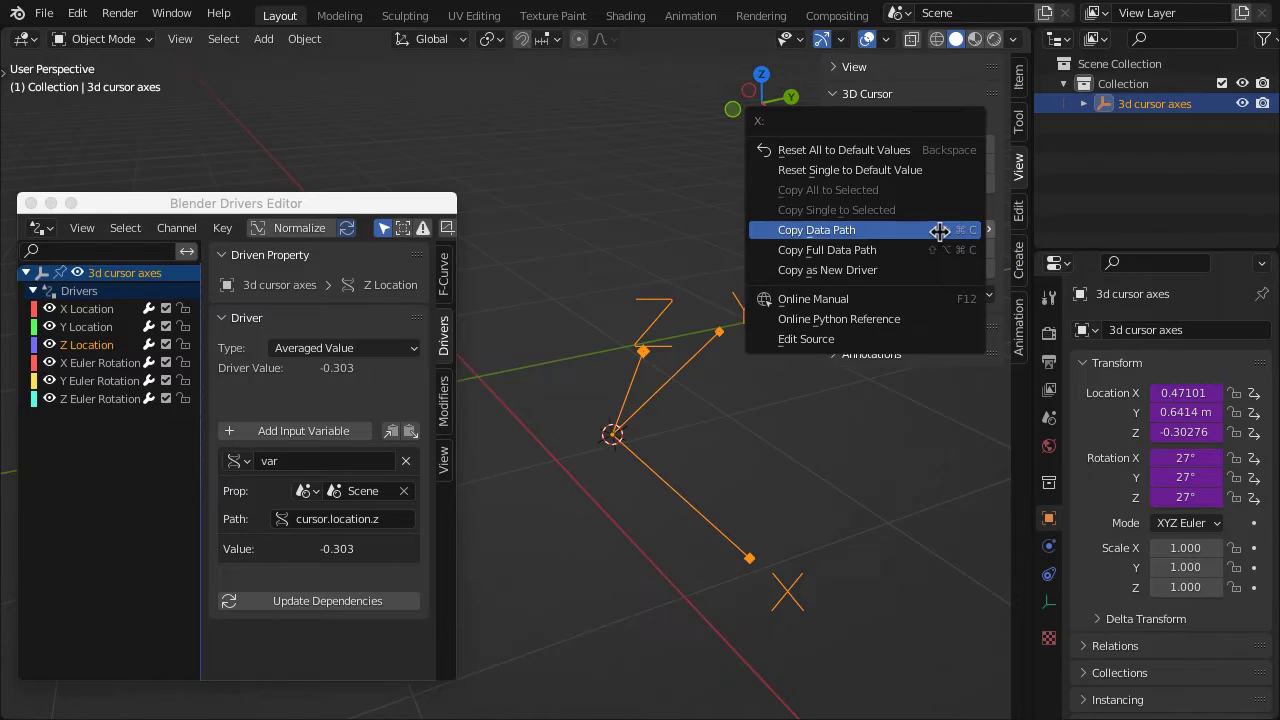
left_click(940, 231)
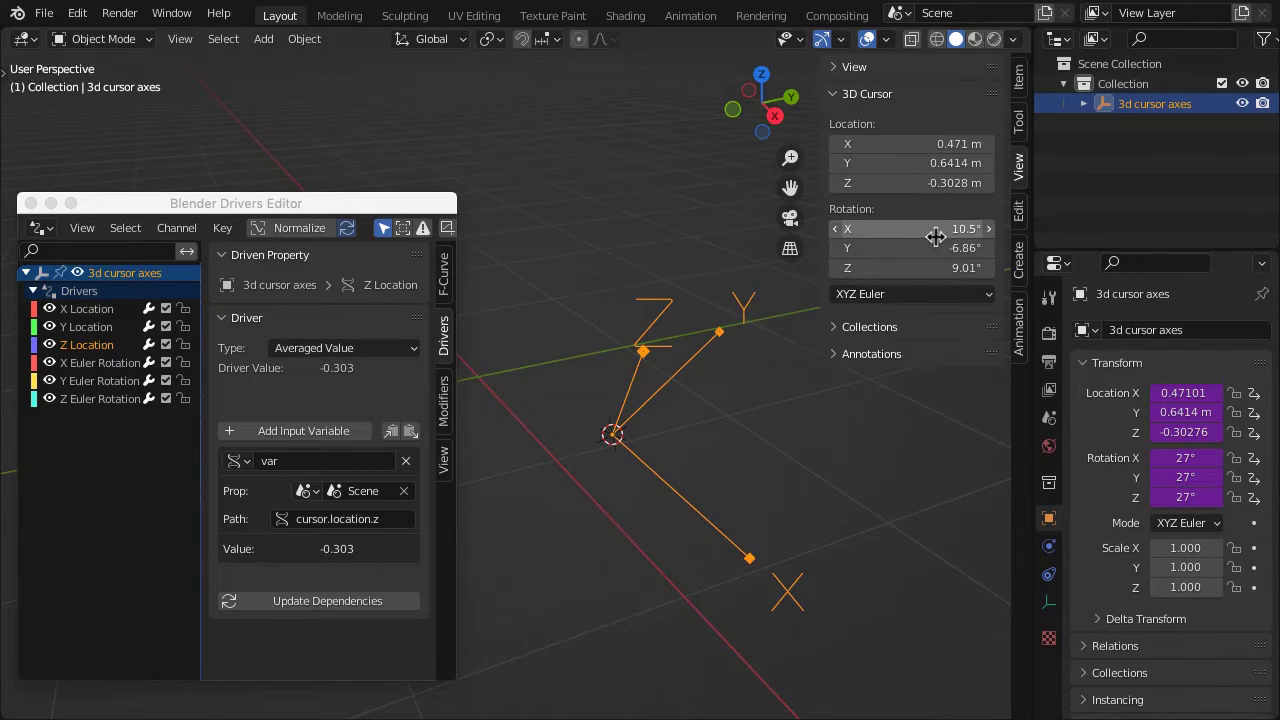
left_click(130, 366)
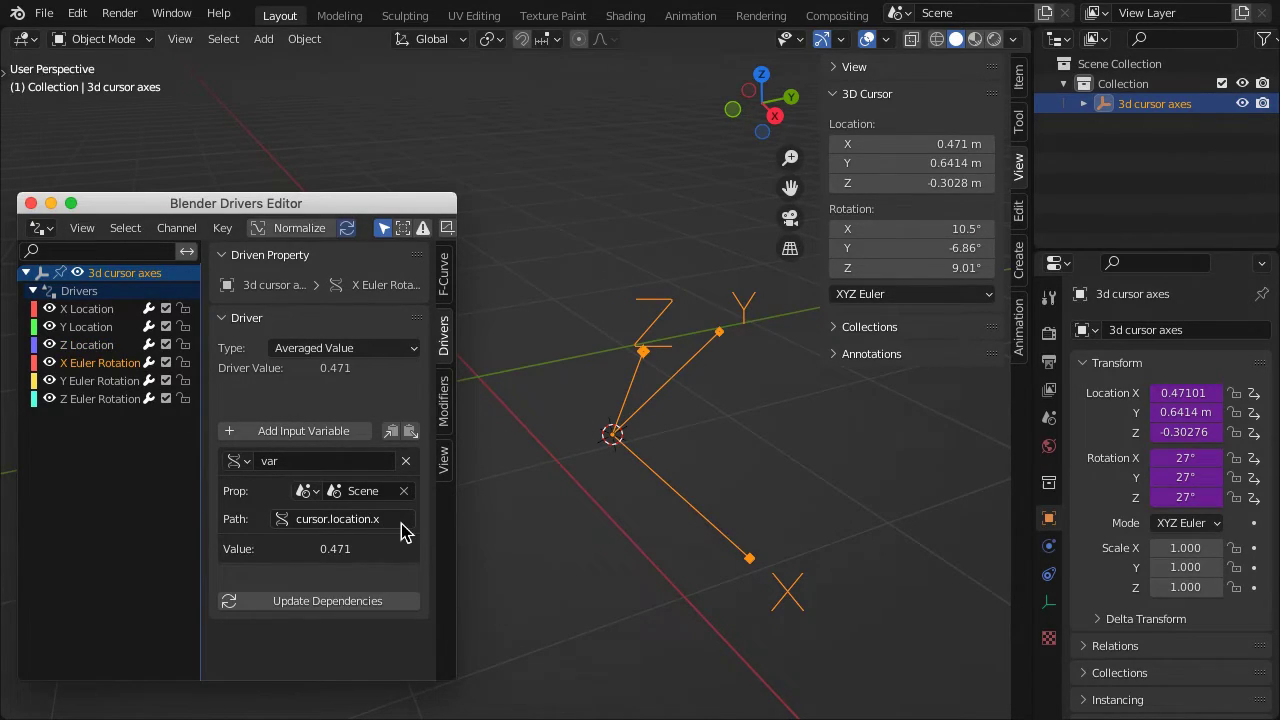
left_click(401, 531)
key("ctrl+v")
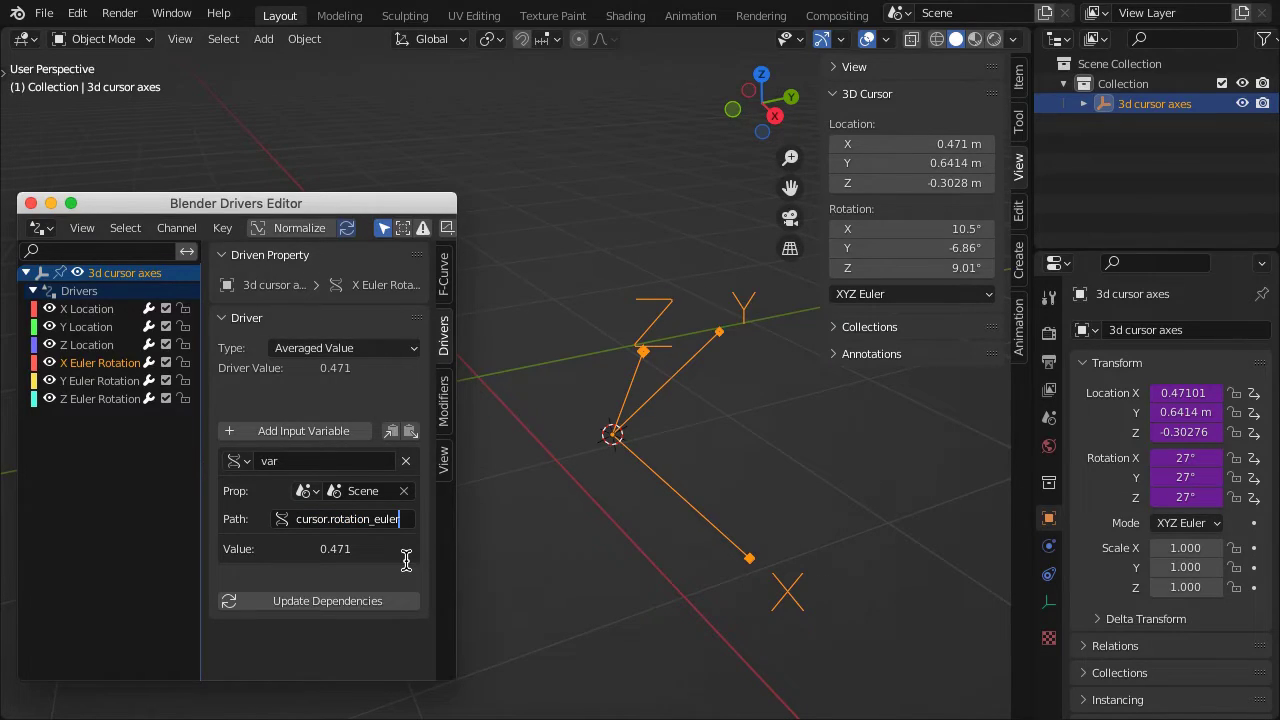
key("Return")
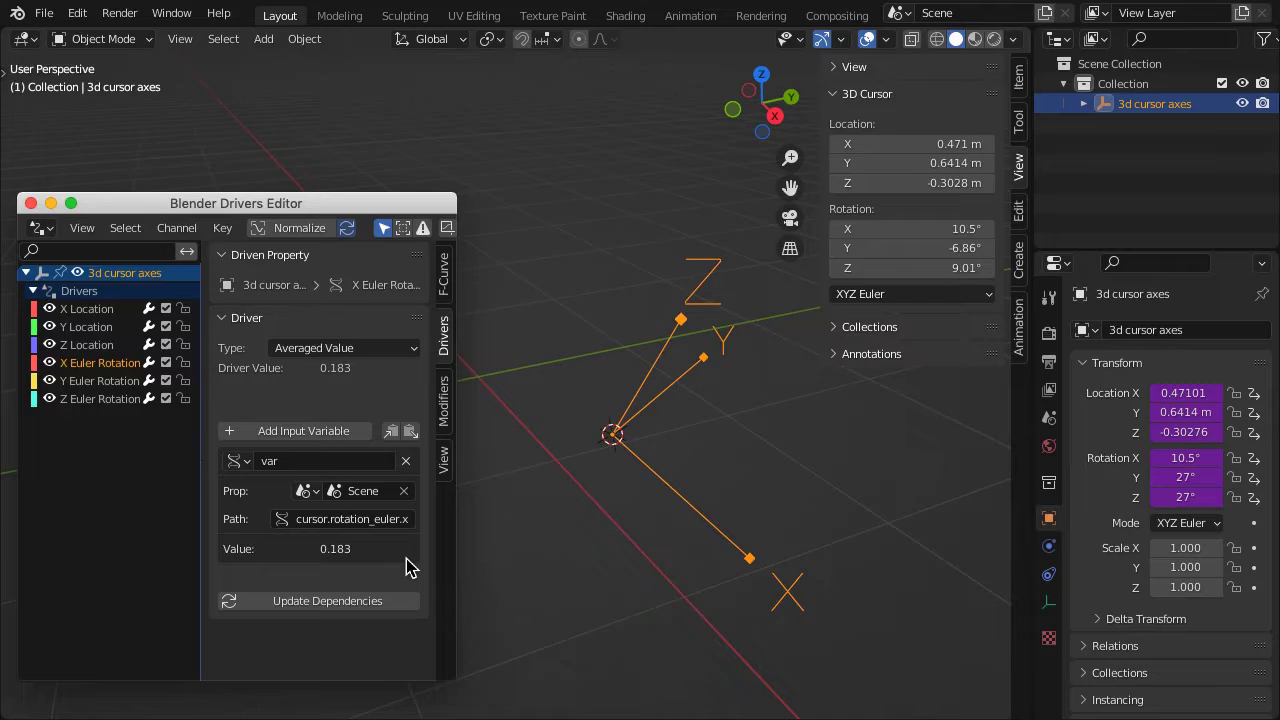
Point the Y and Z Euler rotation drivers at cursor.rotation_euler.y and cursor.rotation_euler.z
left_click(126, 384)
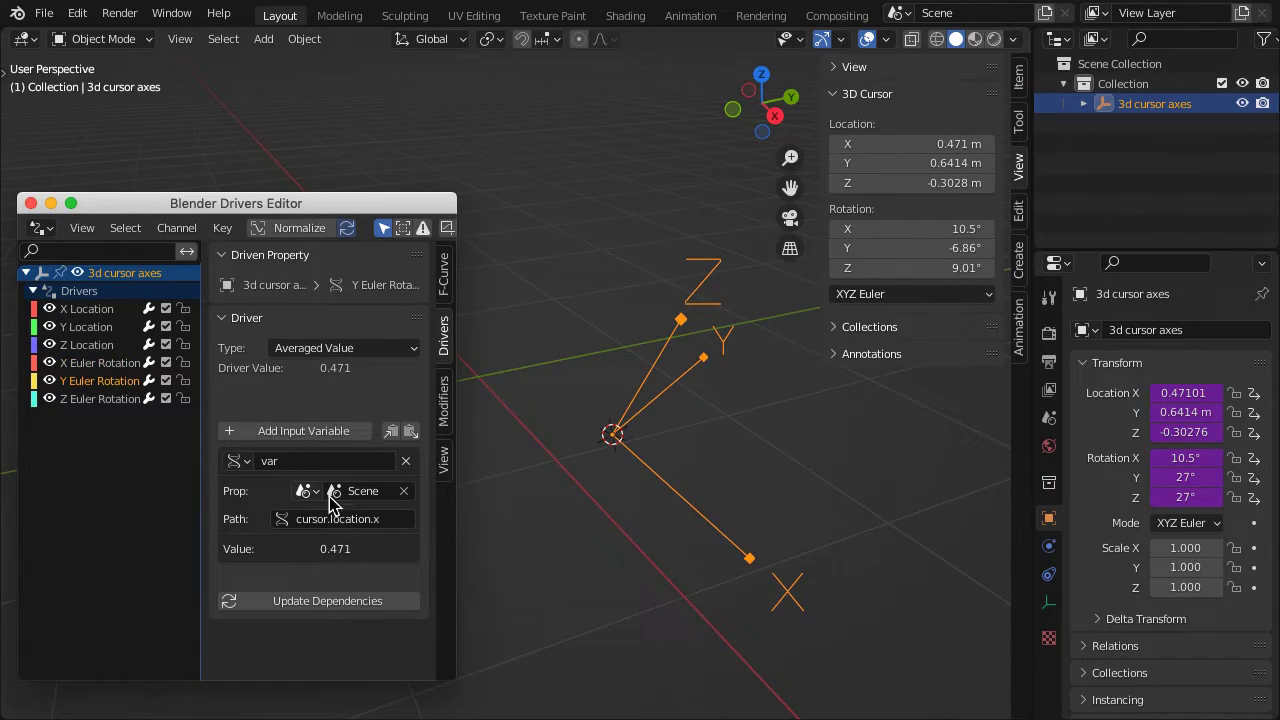
left_click(400, 522)
key("ctrl+v")
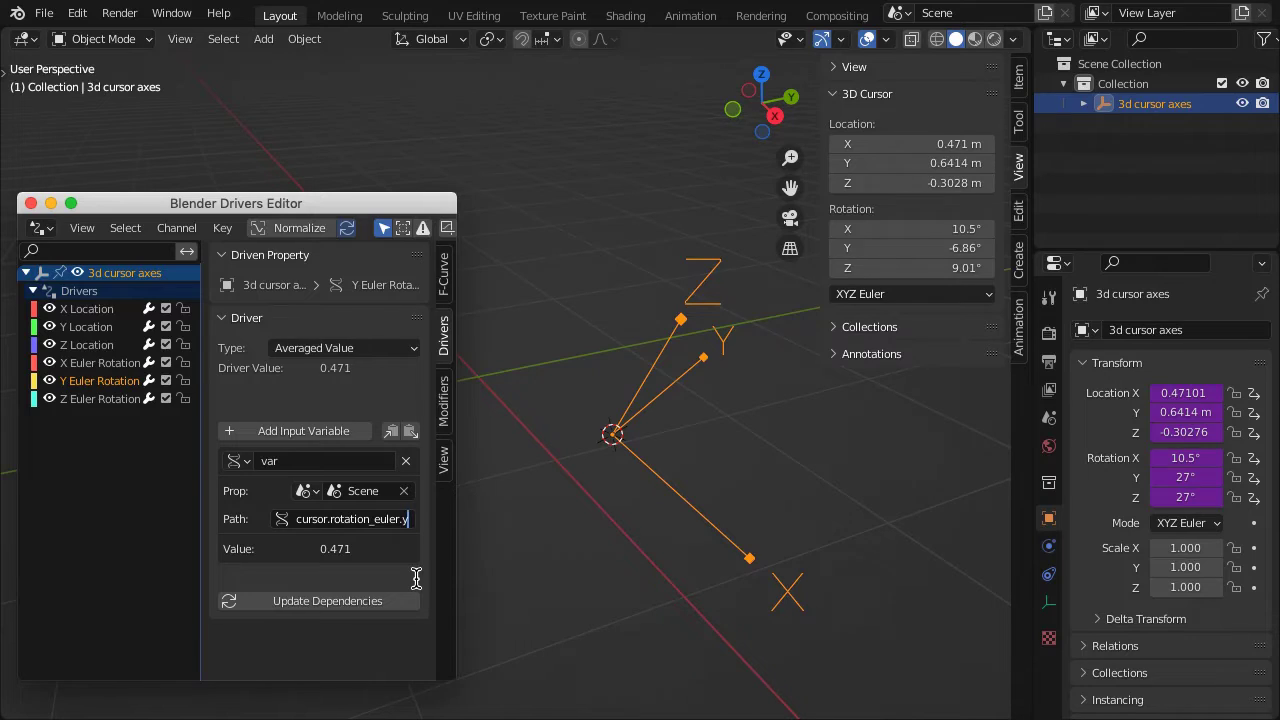
type(".y")
key("Return")
left_click(116, 399)
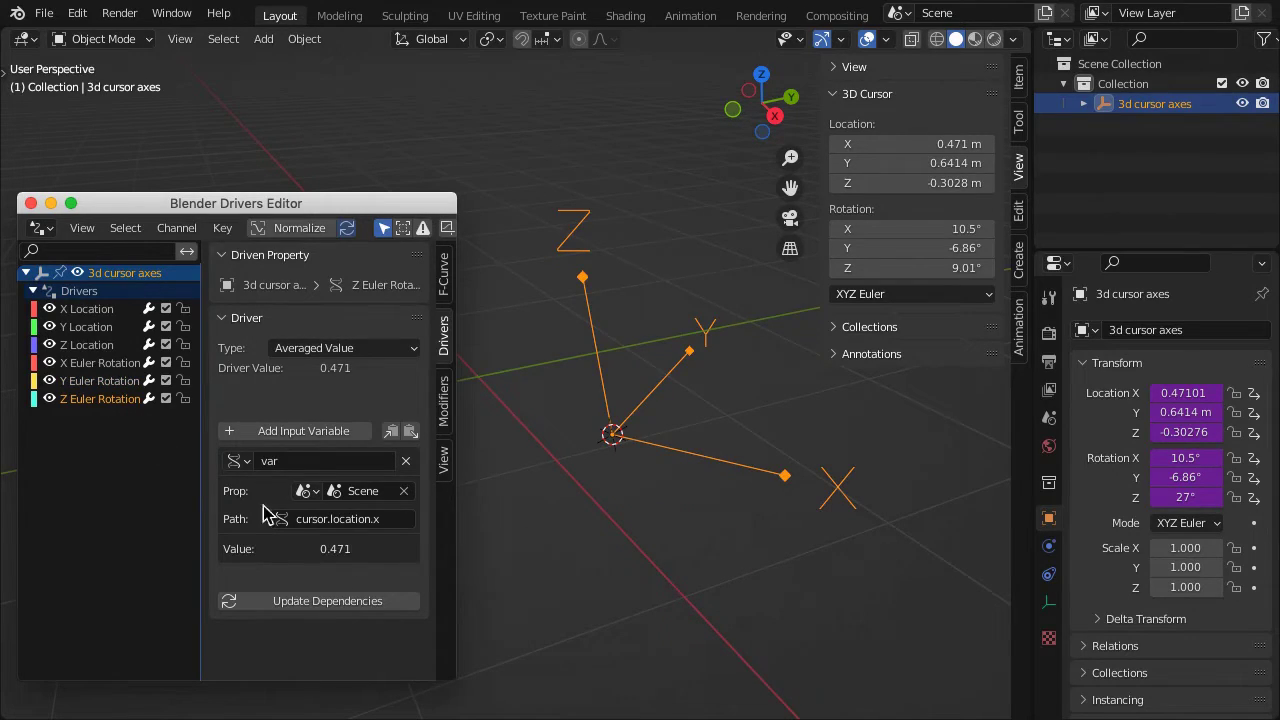
left_click(397, 524)
key("ctrl+v")
type(".z")
key("Return")
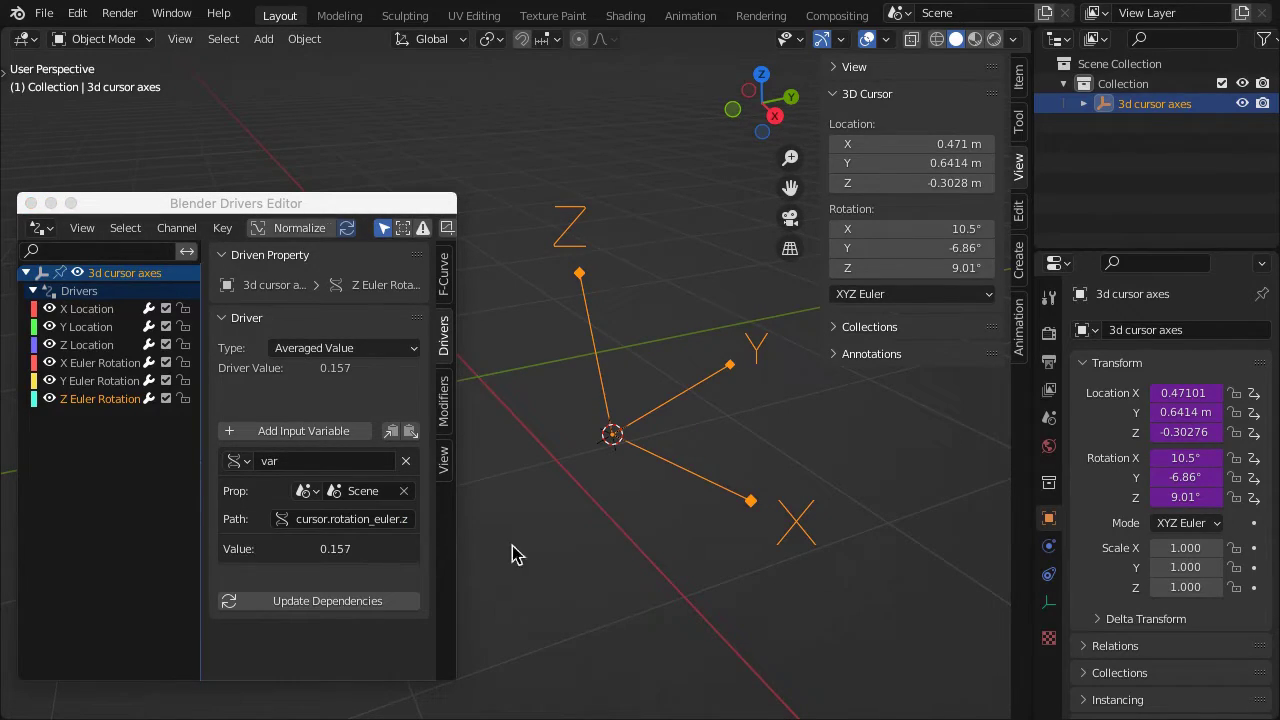
Switch the 3D cursor and empty to ZXY Euler, then drag the cursor across the torus
left_click(903, 294)
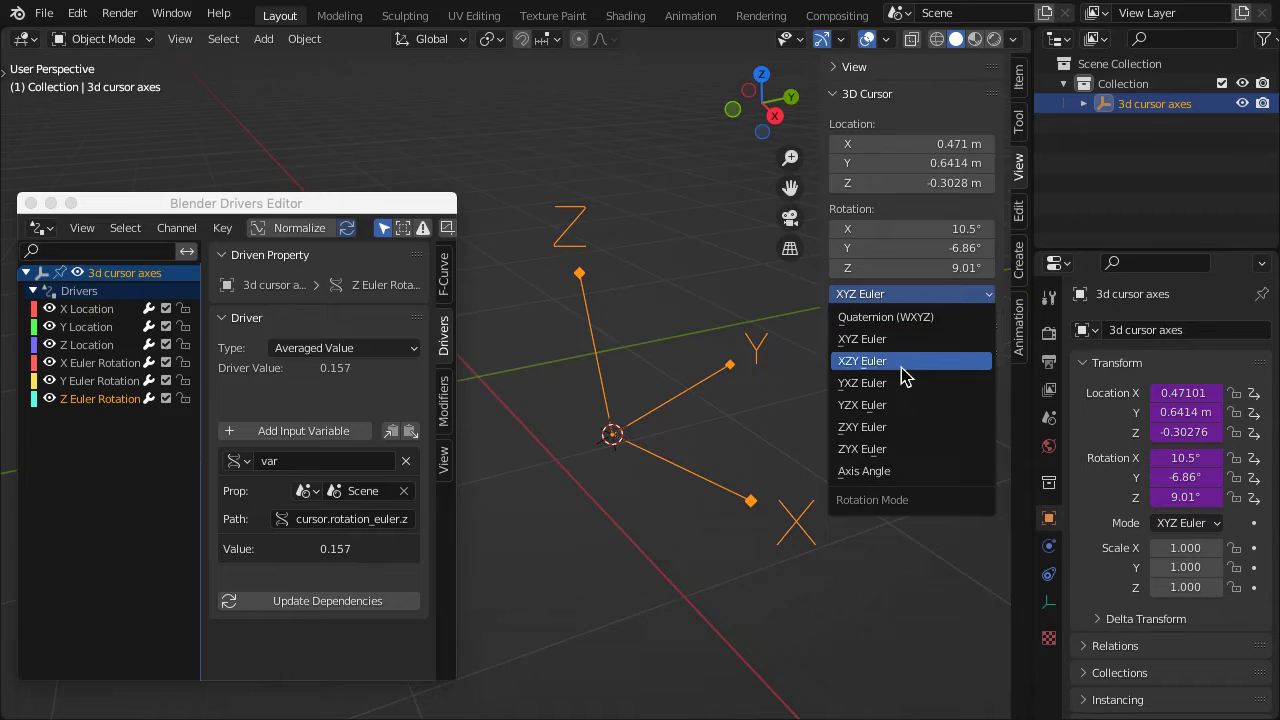
left_click(900, 430)
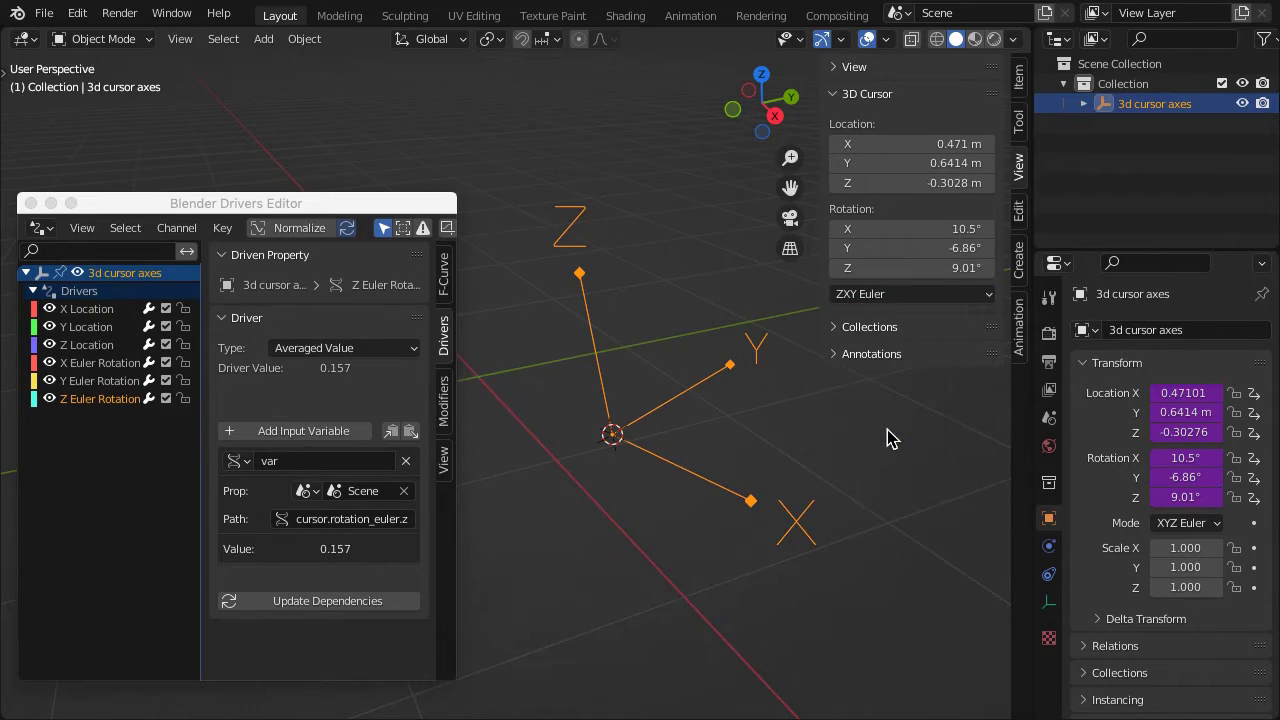
left_click(1183, 523)
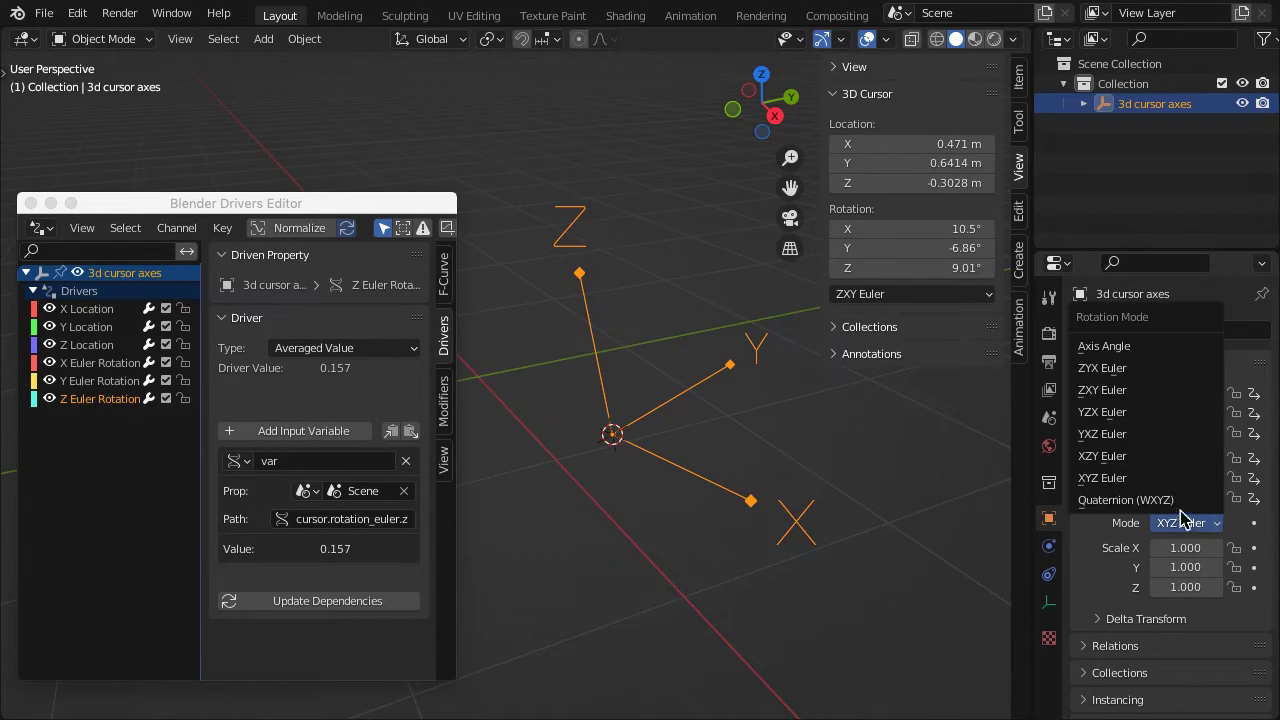
left_click(1160, 390)
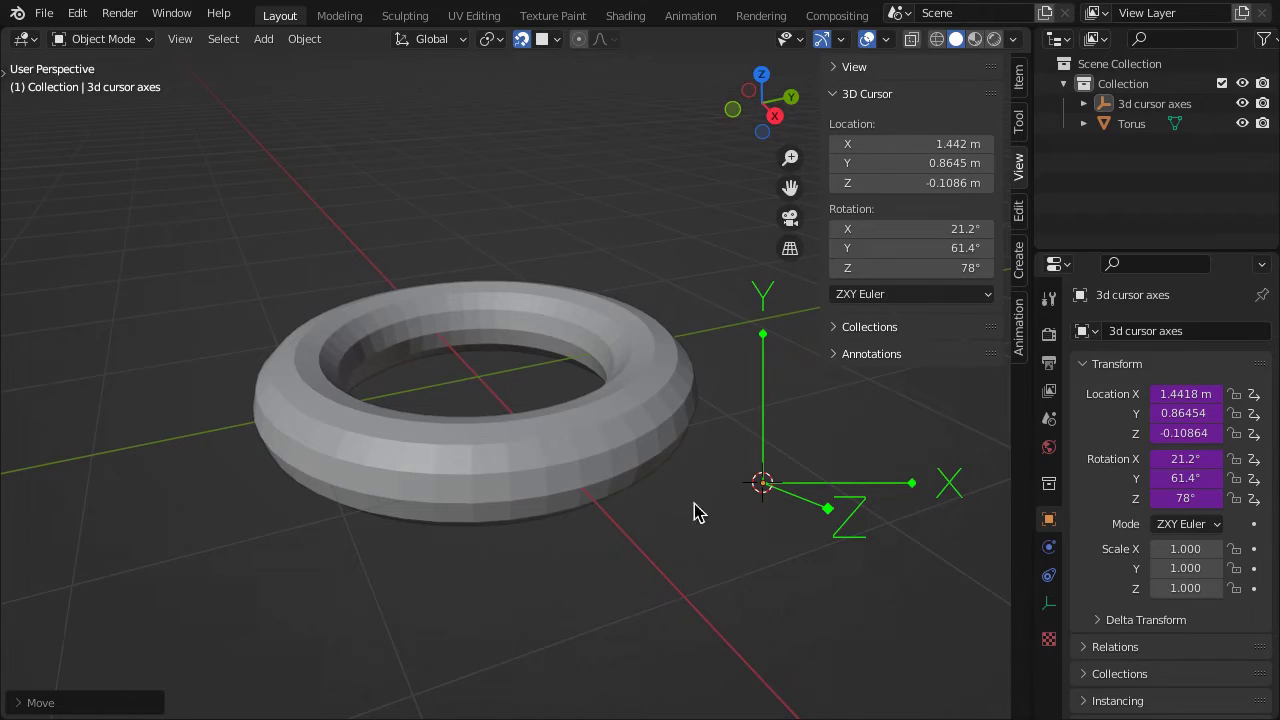
right_click_drag(632, 423, 310, 425, "shift")
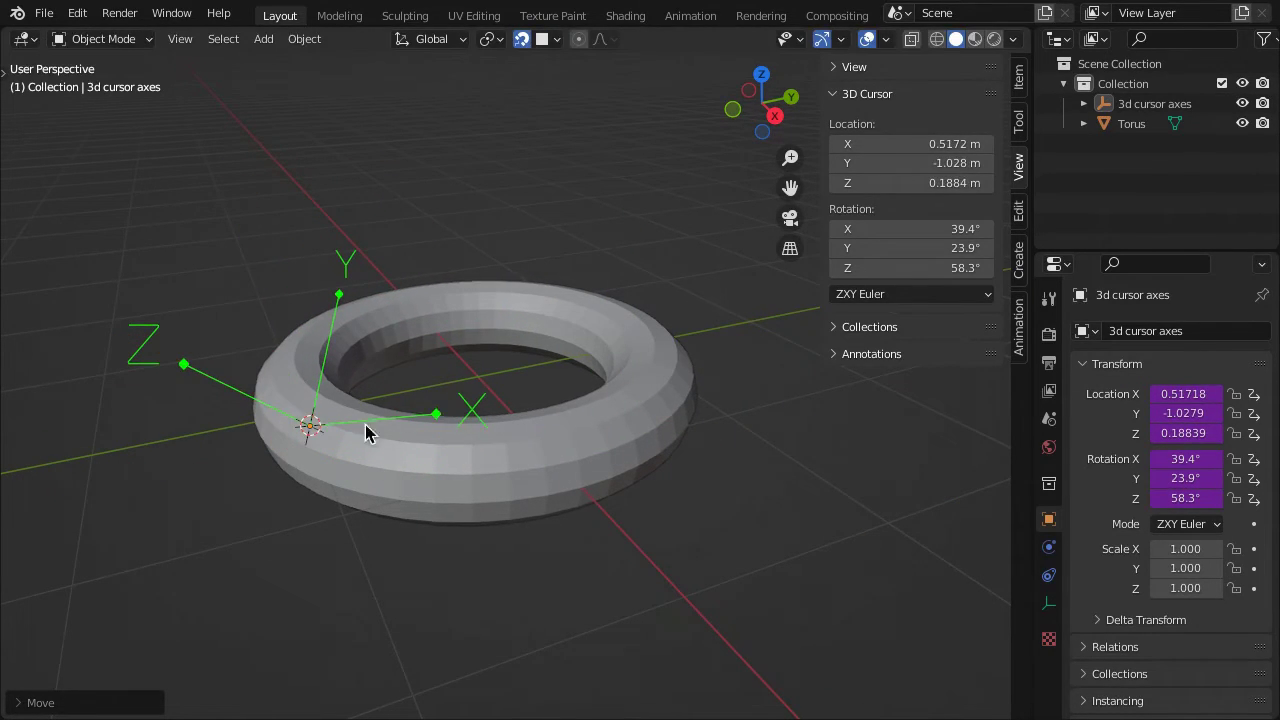